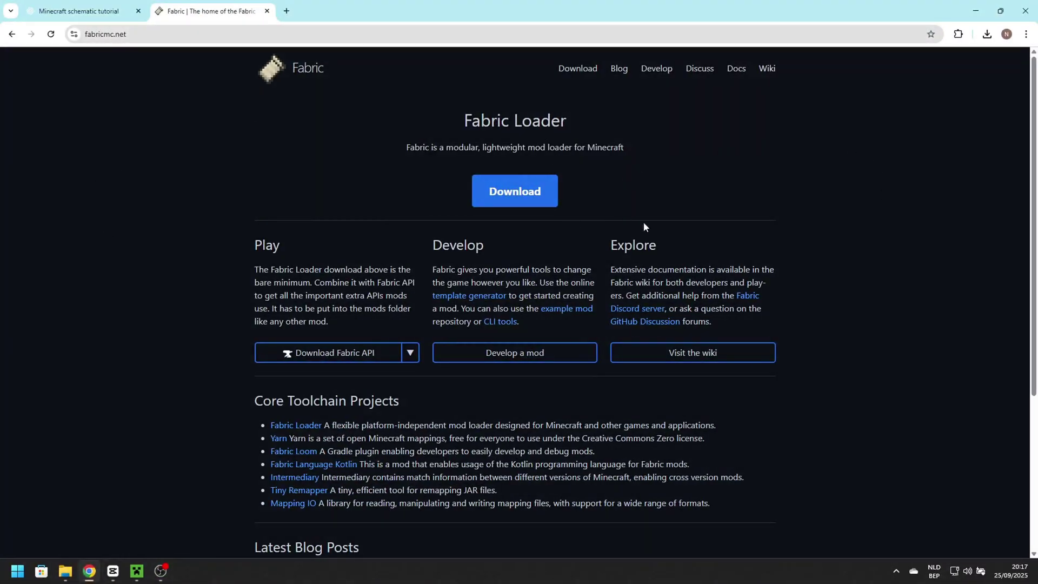
Download the Fabric installer for Windows from the Fabric website and launch it
click(518, 192)
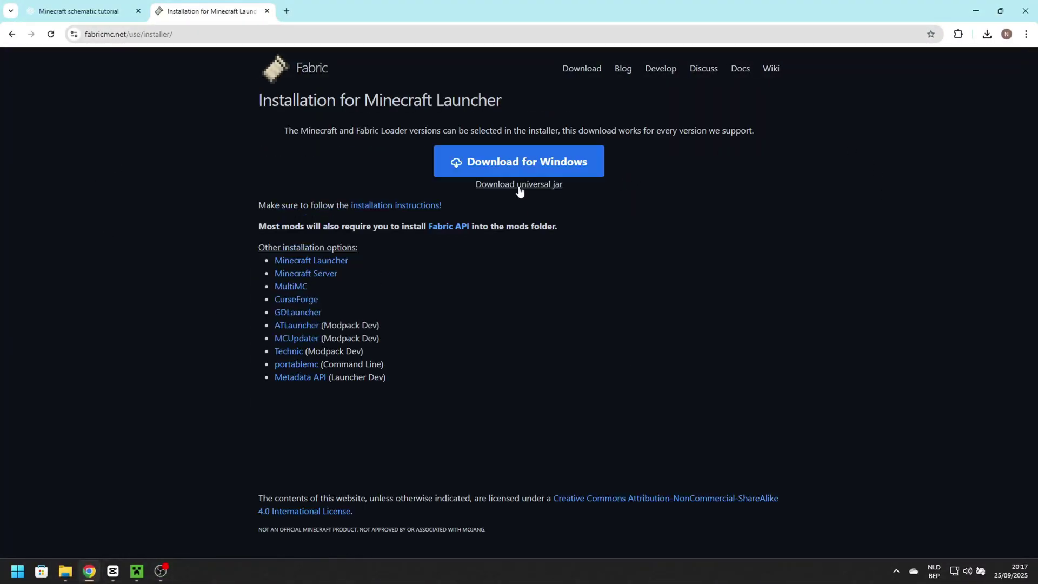
click(522, 164)
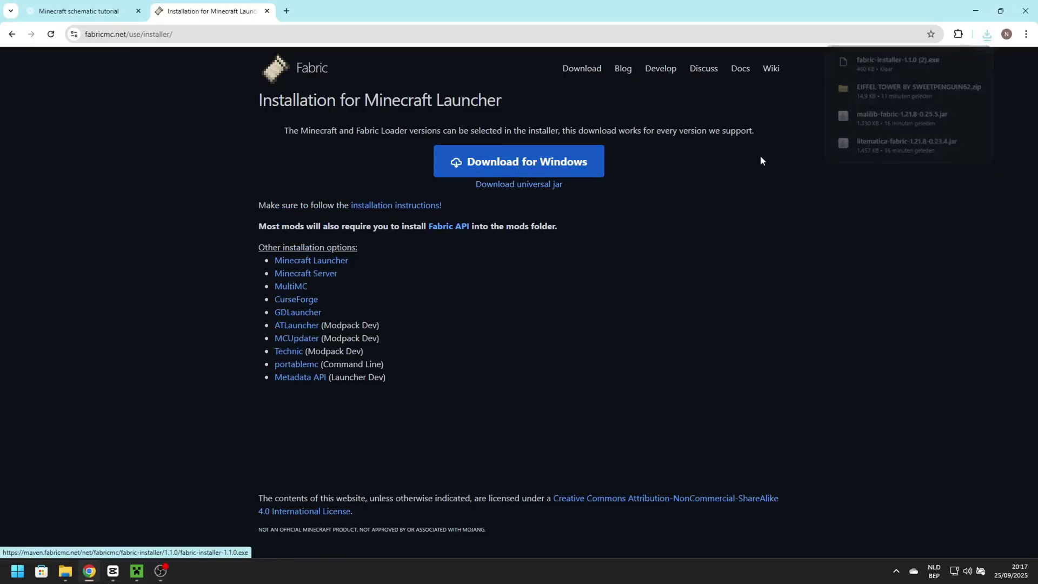
click(889, 62)
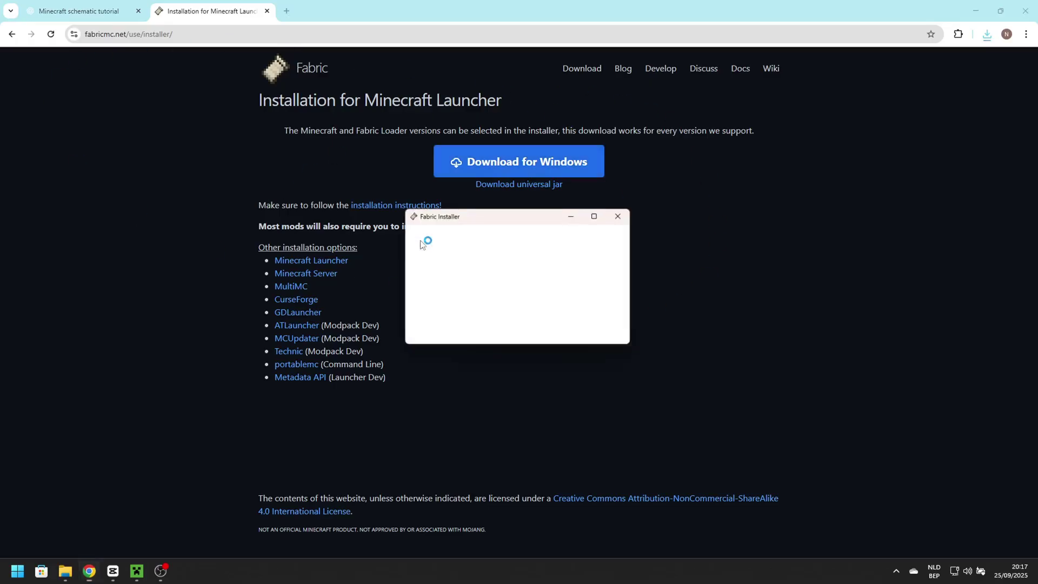
Choose Minecraft version 1.21.8 for the client, start the installation, and decline to continue while the Minecraft launcher is open
click(511, 249)
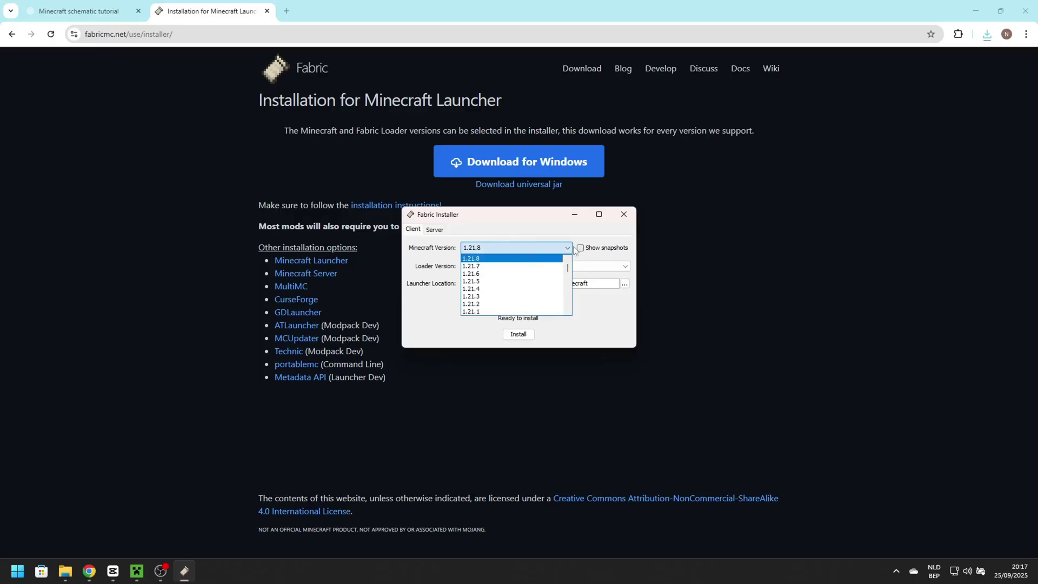
click(472, 260)
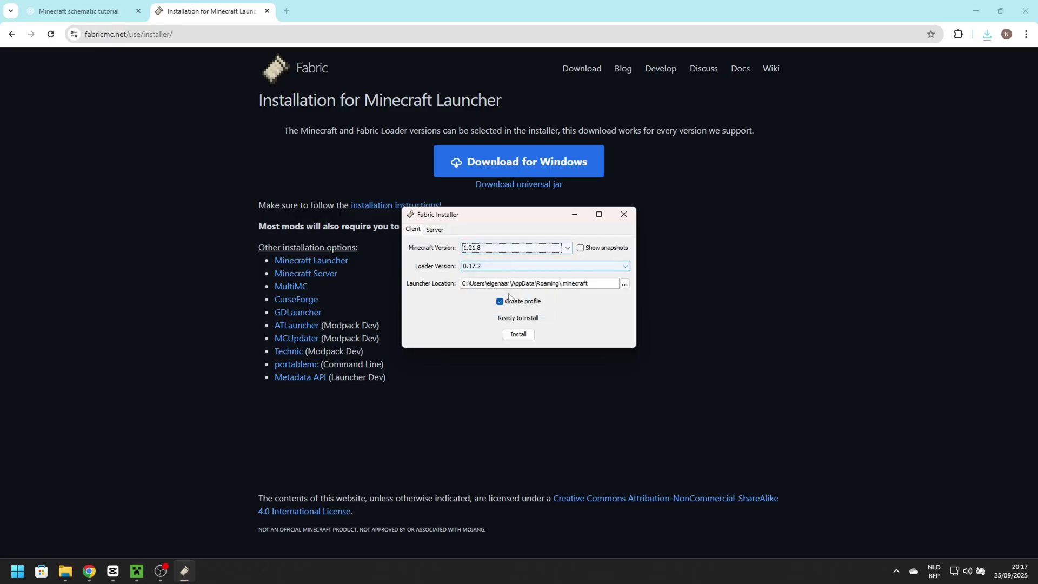
click(530, 335)
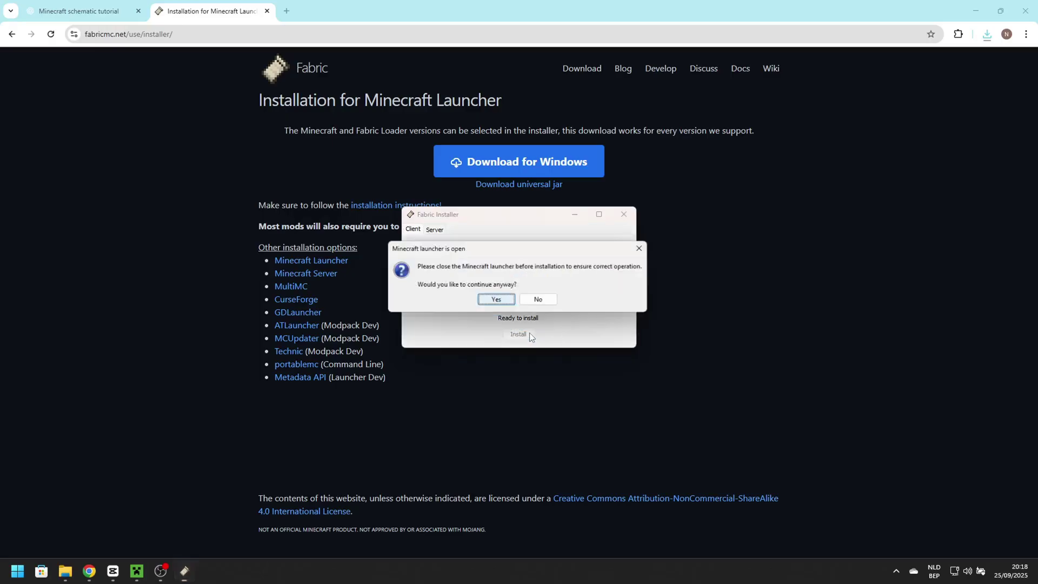
click(523, 303)
Close the Minecraft launcher and install Fabric Loader 0.17.2 for the 1.21.8 client
mouse_move(131, 578)
click(184, 478)
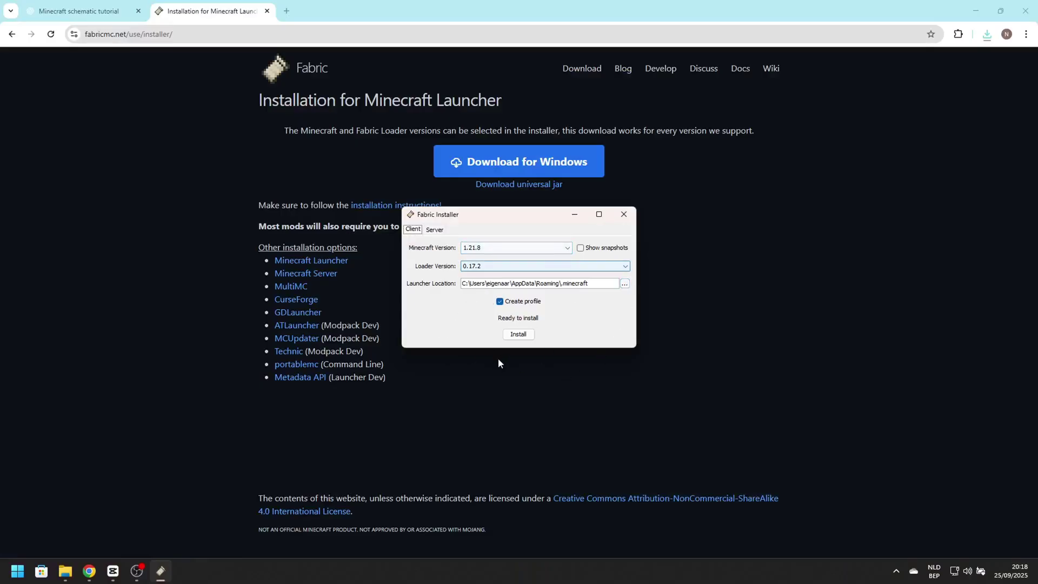
click(517, 333)
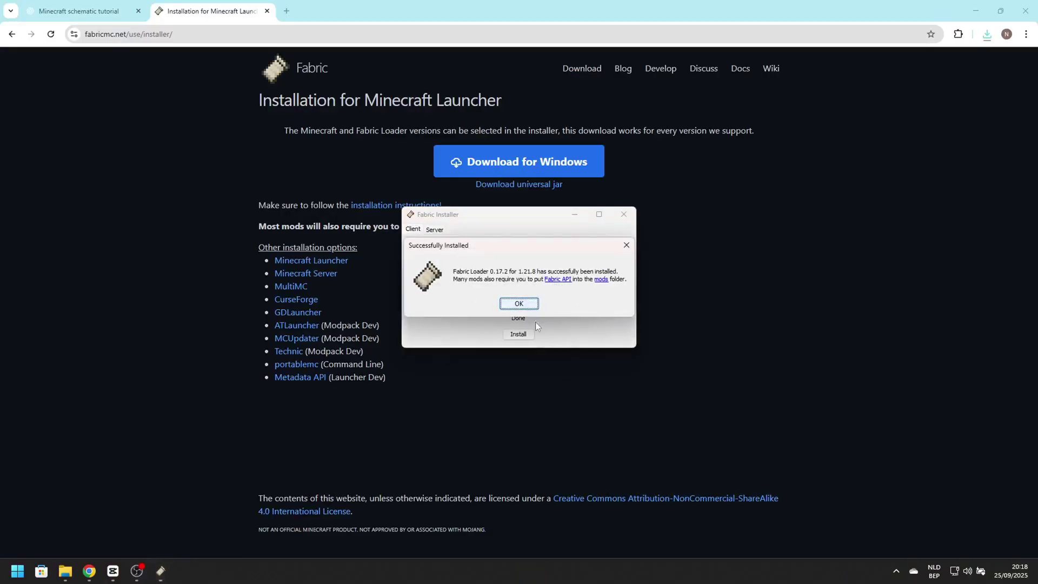
click(520, 304)
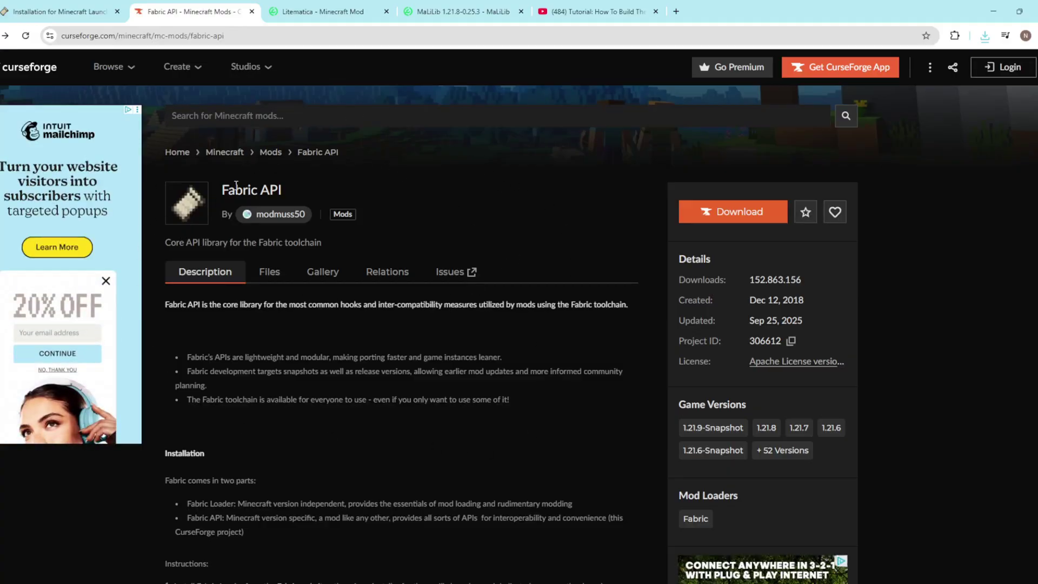
Download the Fabric API 0.133.4+1.21.8 file manually from its CurseForge page
drag(224, 196, 277, 190)
click(411, 207)
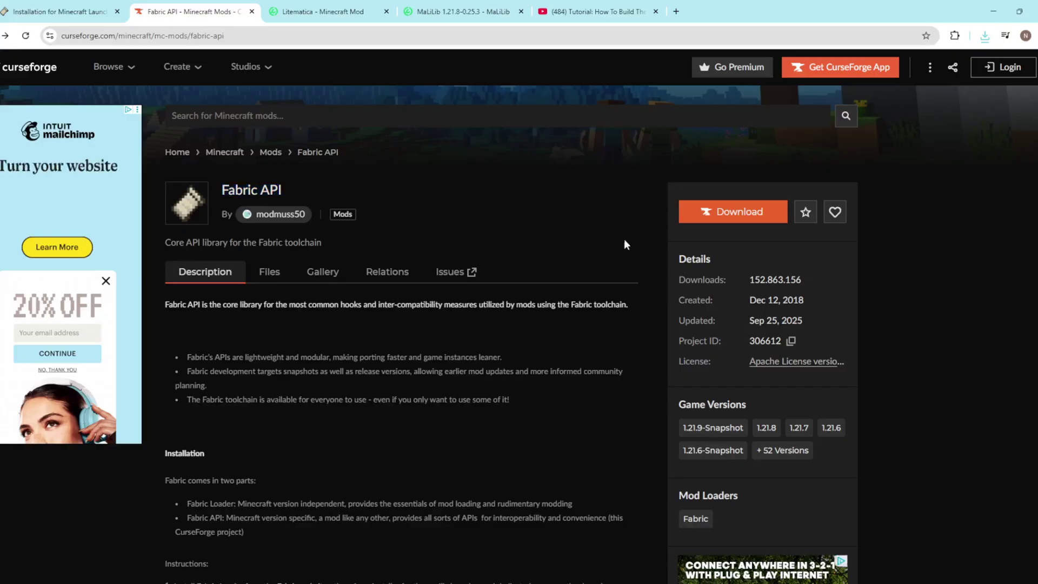
click(735, 211)
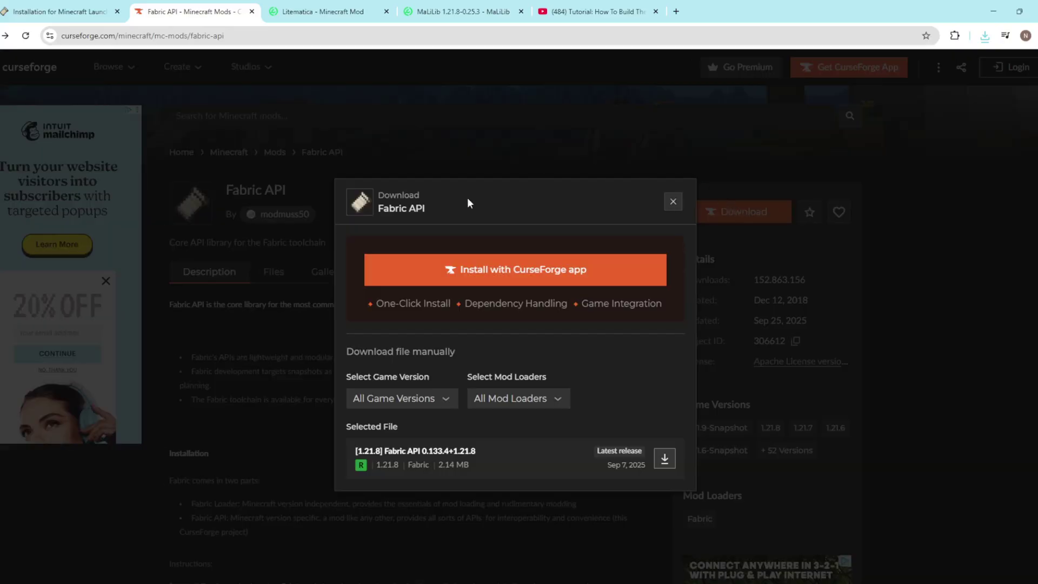
click(666, 461)
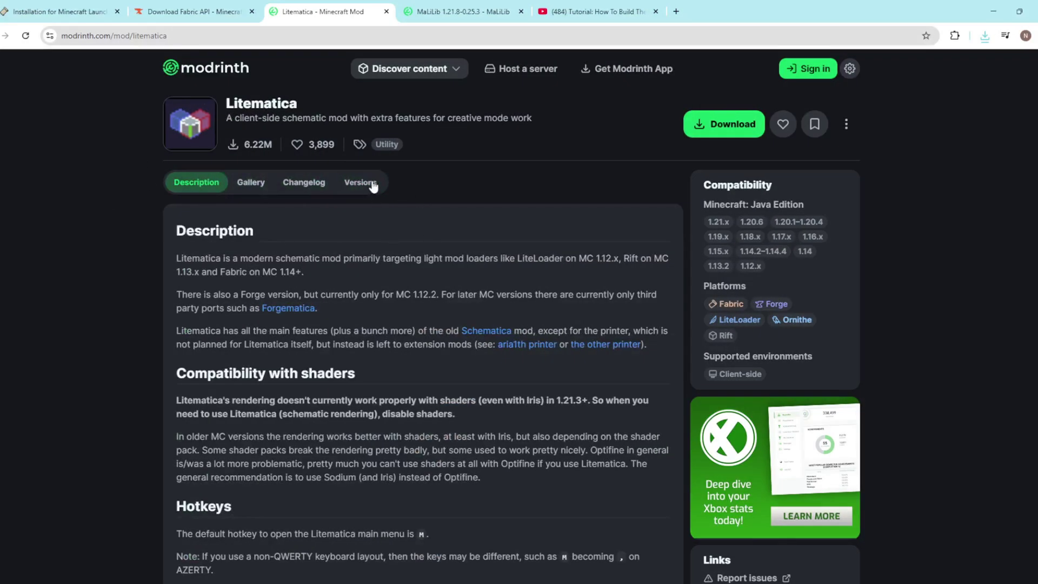
Download Litematica 0.23.4 and MaLiLib 0.25.5 for Minecraft 1.21.8 from their Modrinth version lists
click(361, 183)
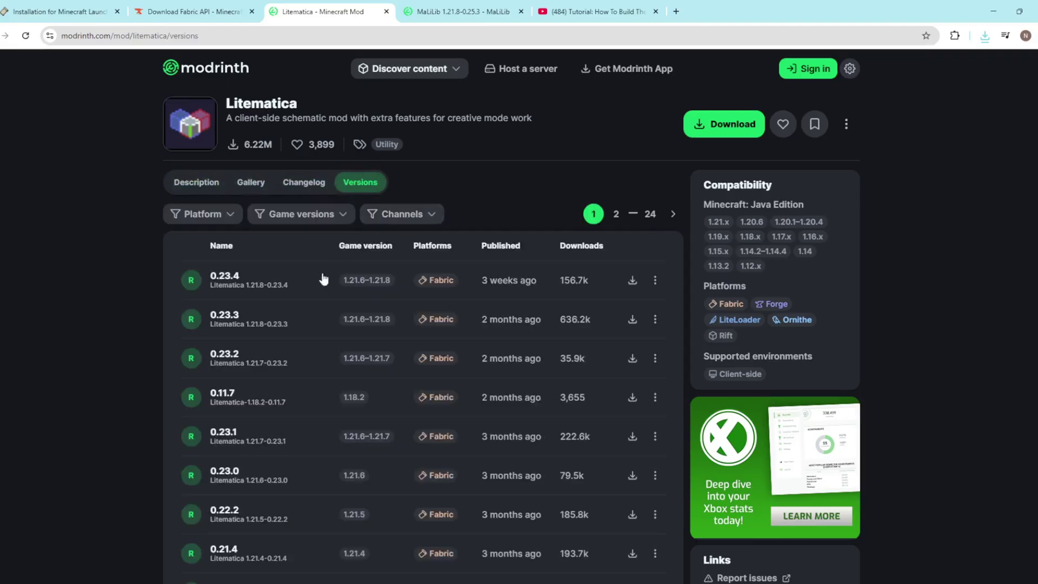
click(632, 280)
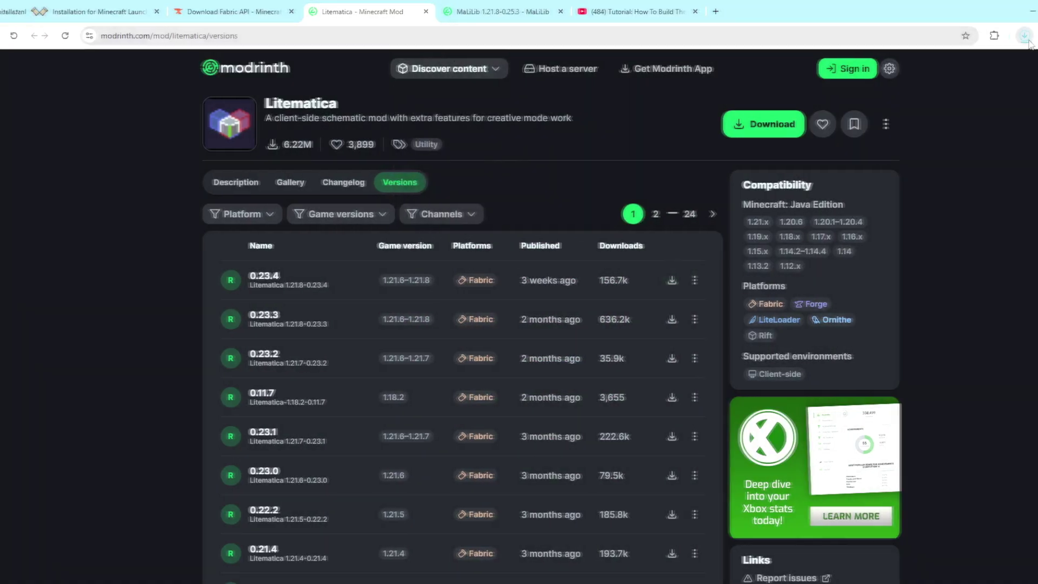
key(ctrl+Tab)
click(305, 183)
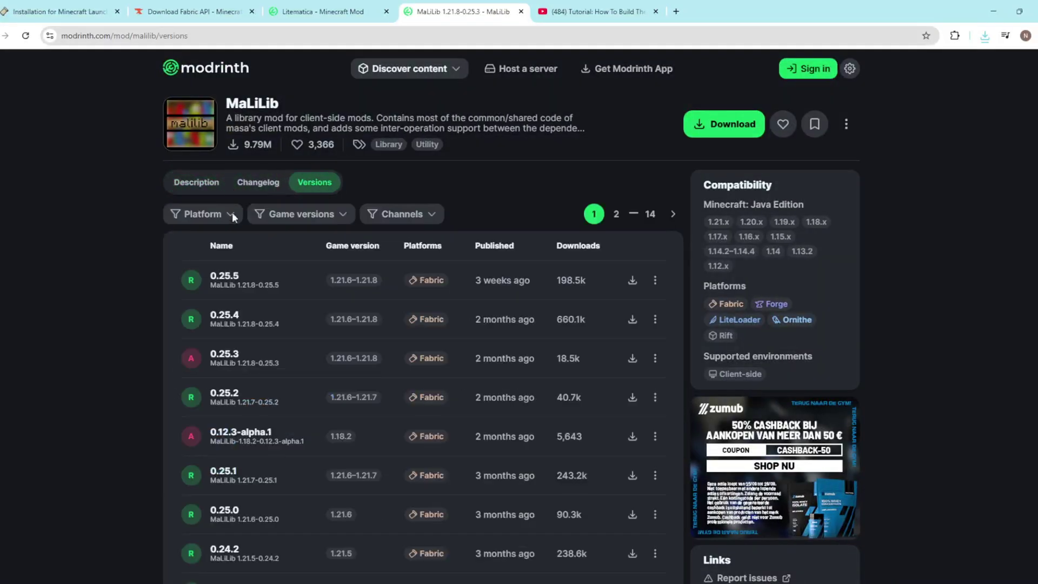
click(630, 279)
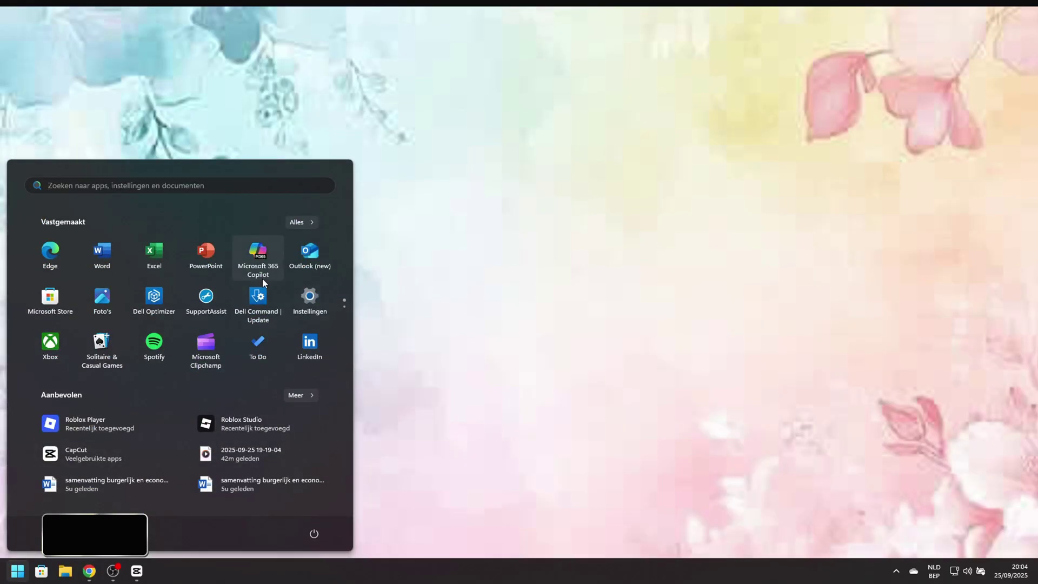
Search Windows for %appdata%, open the Roaming folder, and go to the mods folder inside .minecraft
text(%appd)
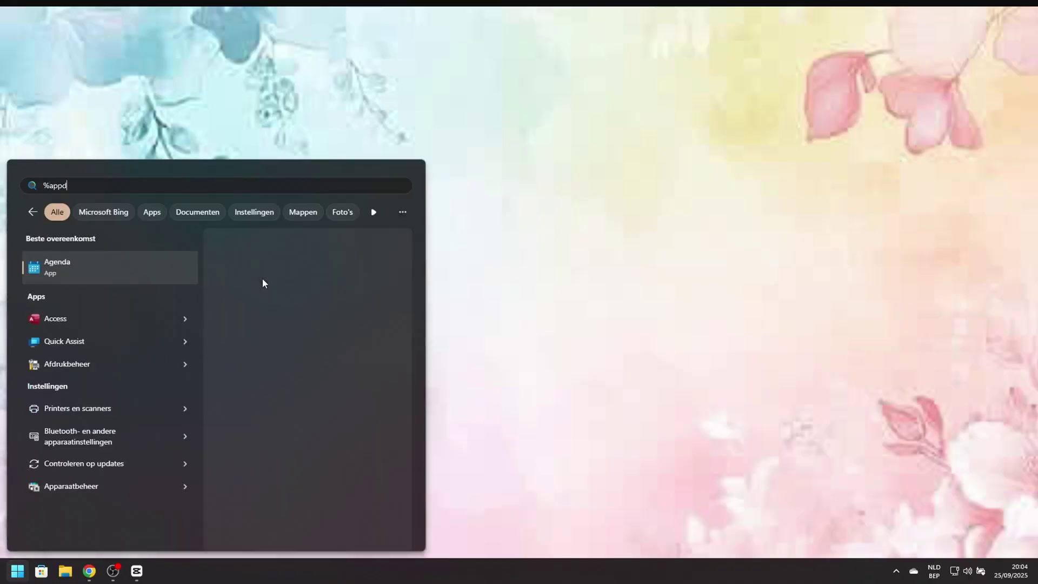
text(ata%)
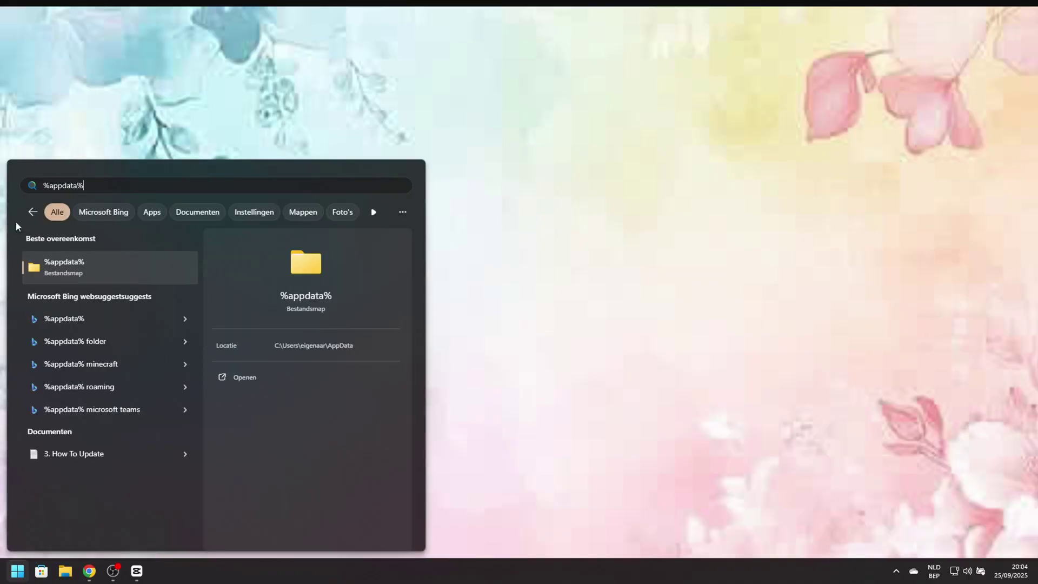
click(156, 274)
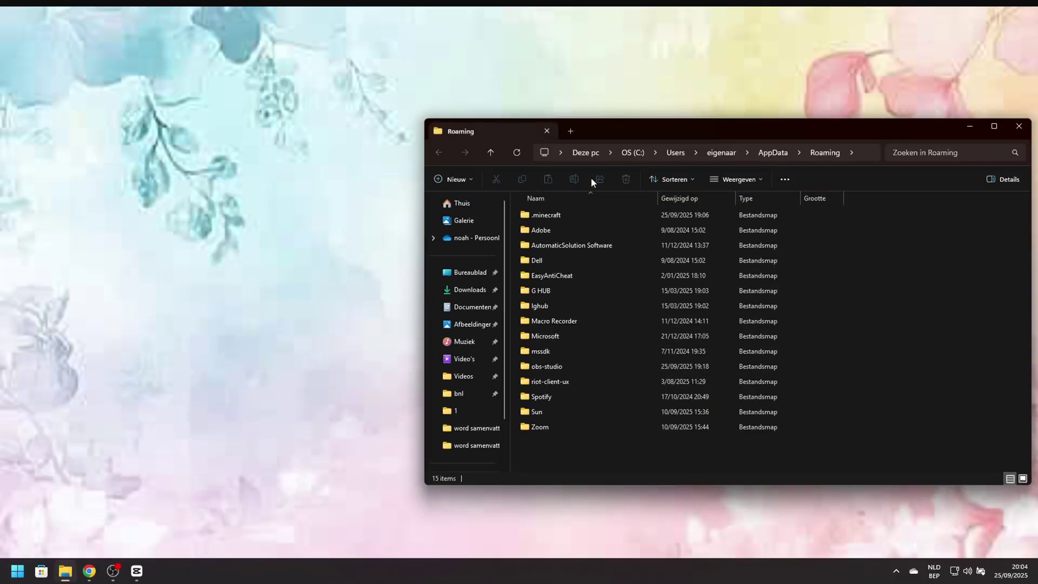
double_click(564, 214)
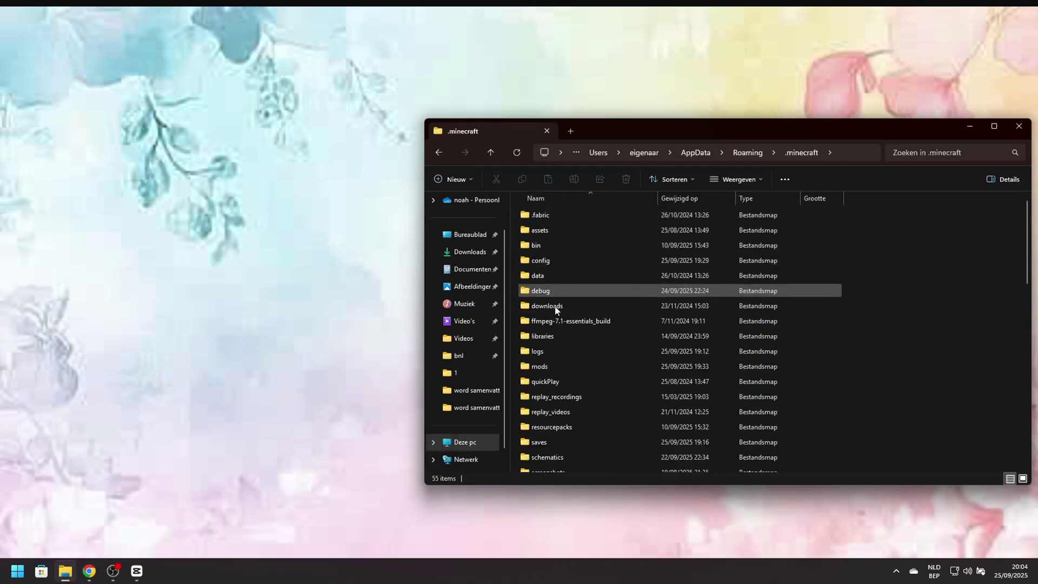
double_click(553, 367)
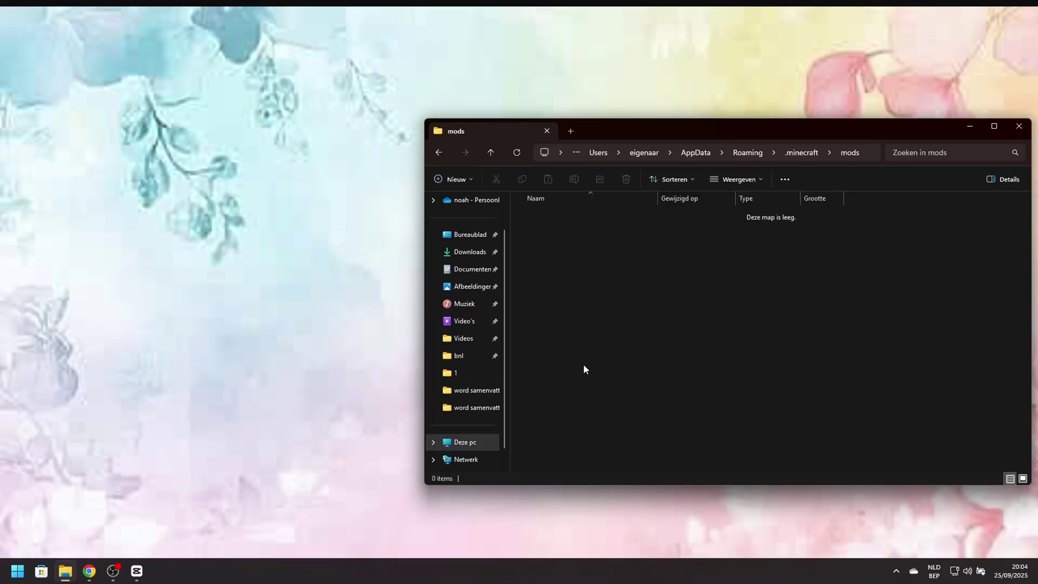
Find and open the Downloads folder in a second window and arrange it so the mods folder stays reachable
key(super)
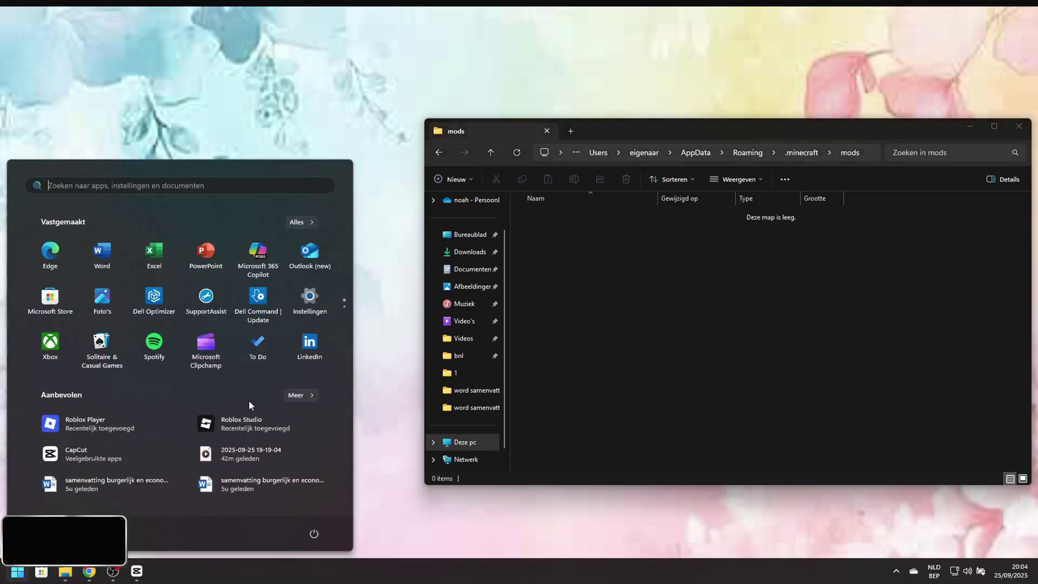
text(downloads)
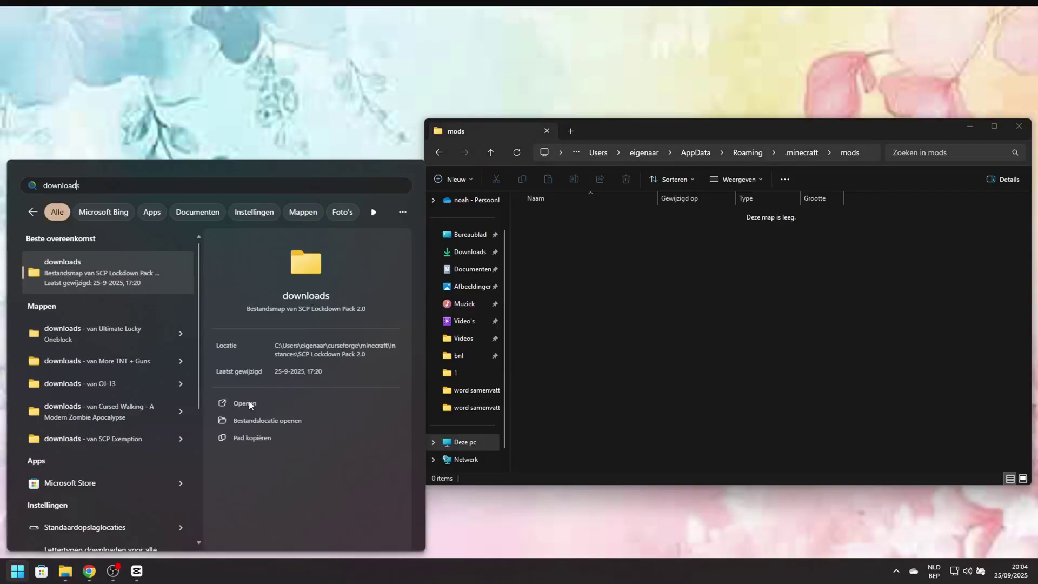
click(250, 403)
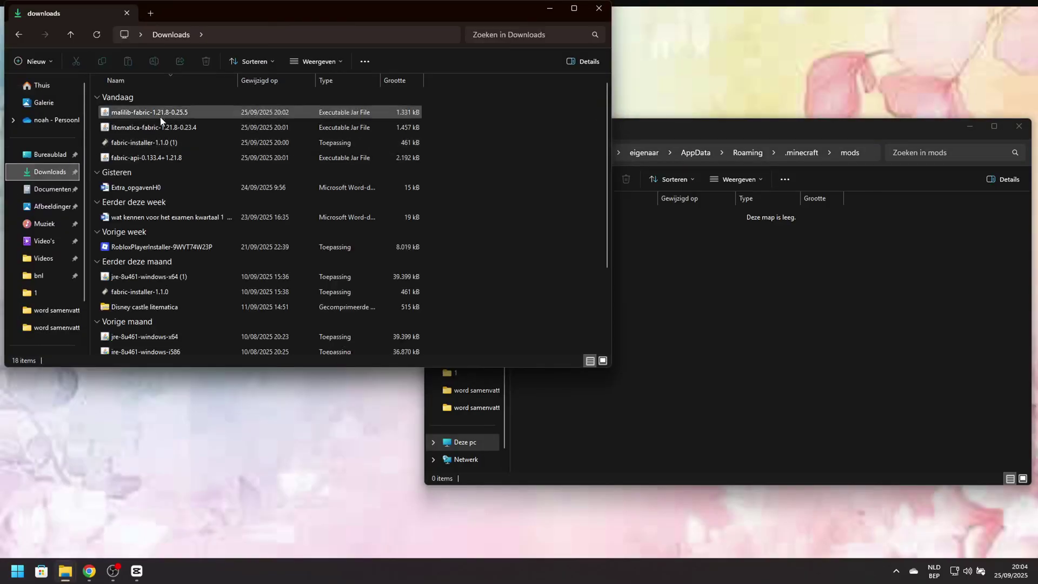
drag(447, 9, 445, 84)
click(665, 219)
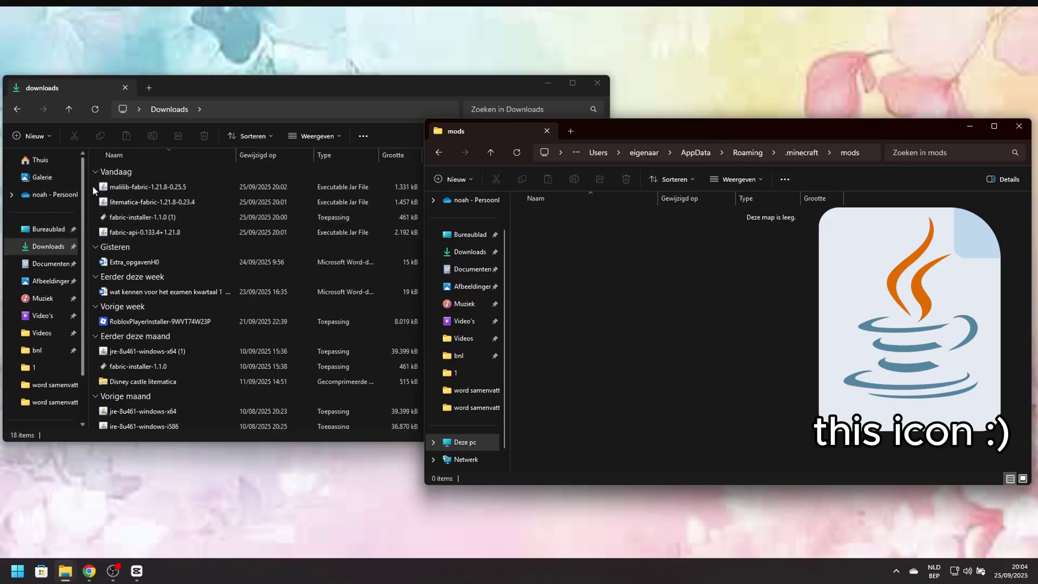
Move the MaLiLib, Litematica and Fabric API jar files from Downloads into the mods folder
click(113, 189)
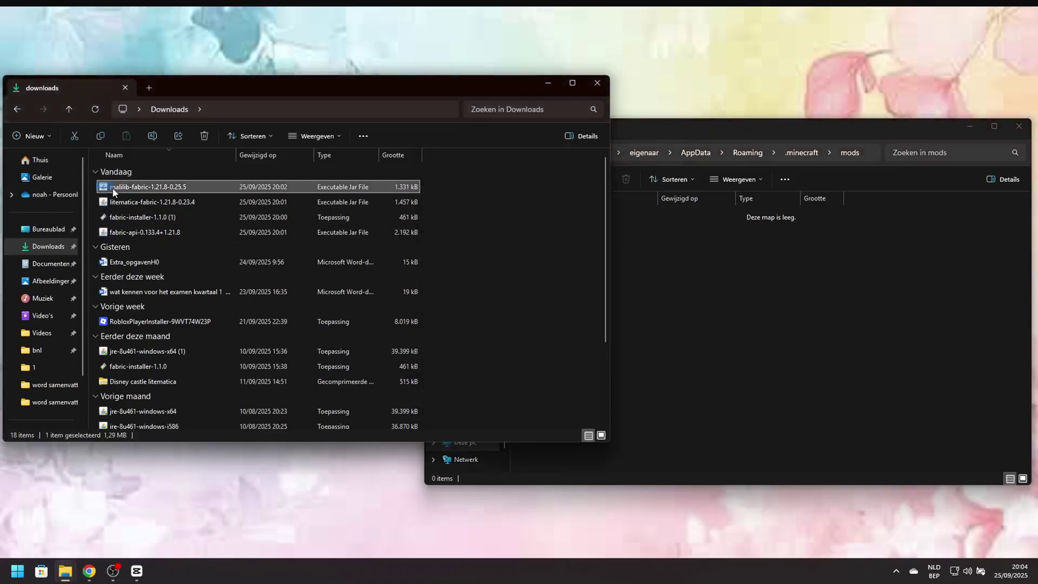
ctrl+click(124, 202)
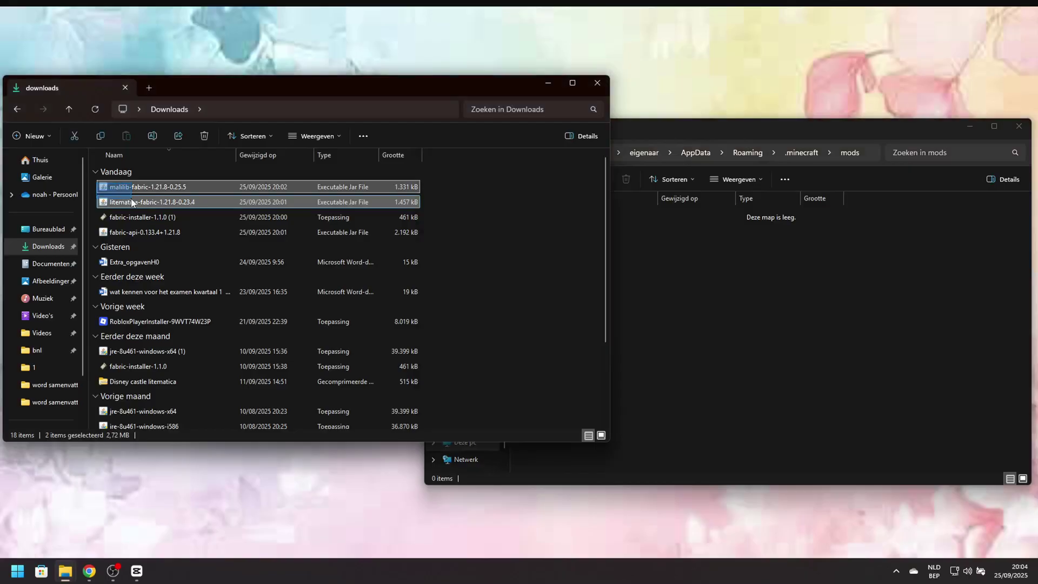
ctrl+click(152, 237)
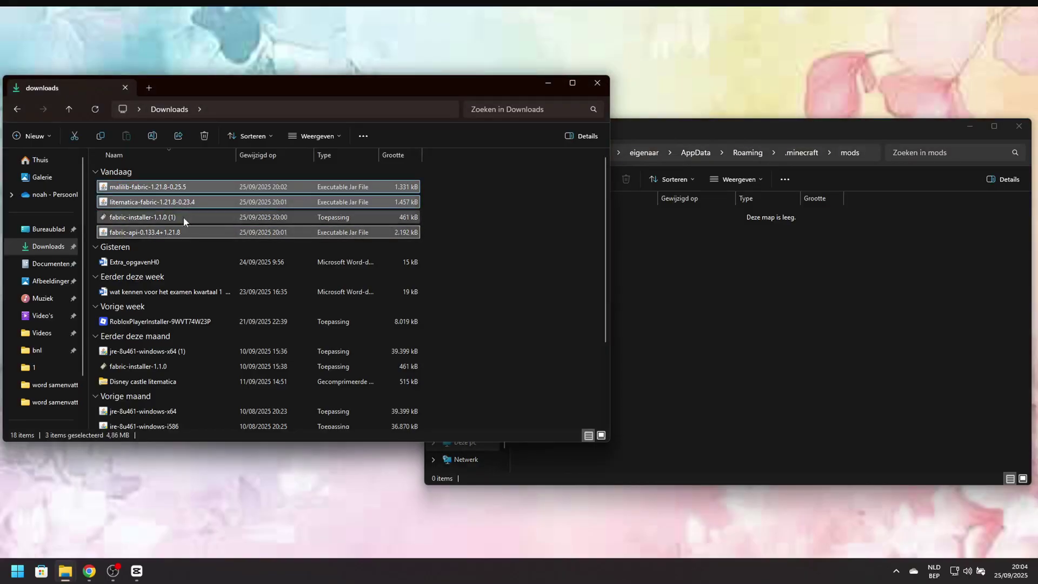
drag(207, 202, 747, 268)
click(711, 297)
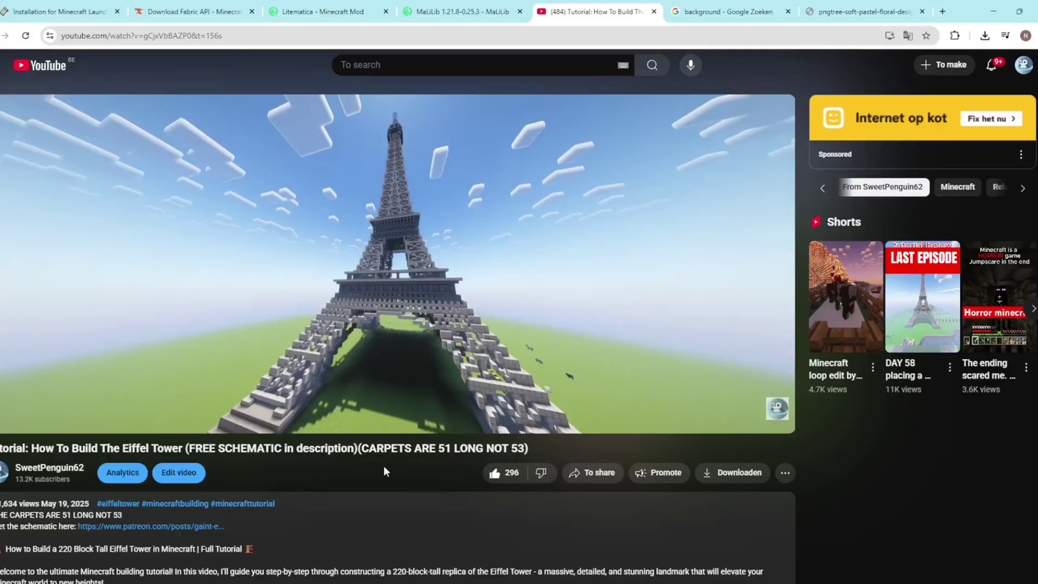
Open the Patreon schematic link in the Eiffel Tower video's description and download EIFFEL TOWER BY SWEETPENGUIN62.zip
scroll(373, 474, down, 2)
triple_click(59, 421)
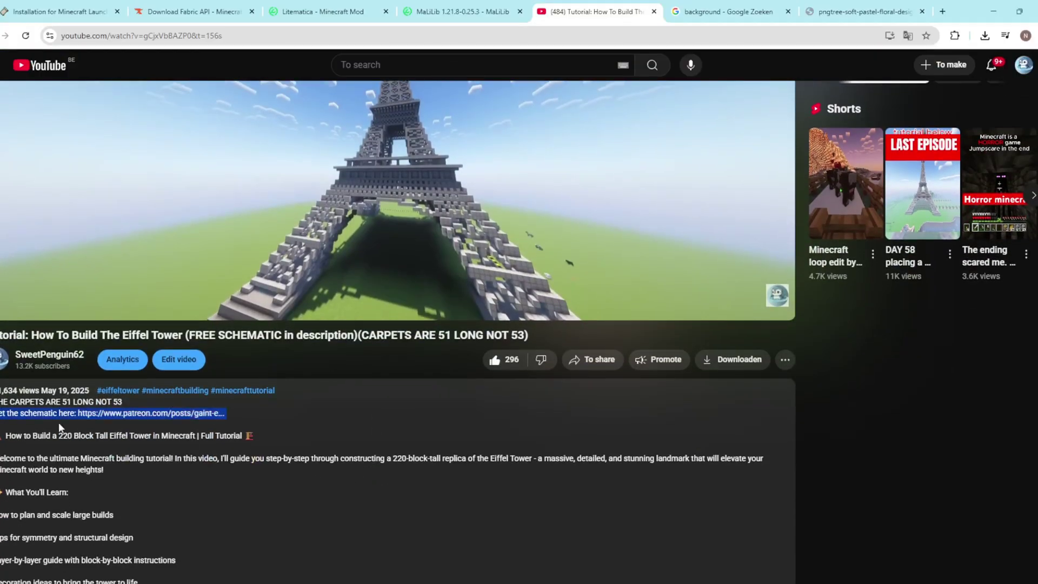
click(180, 415)
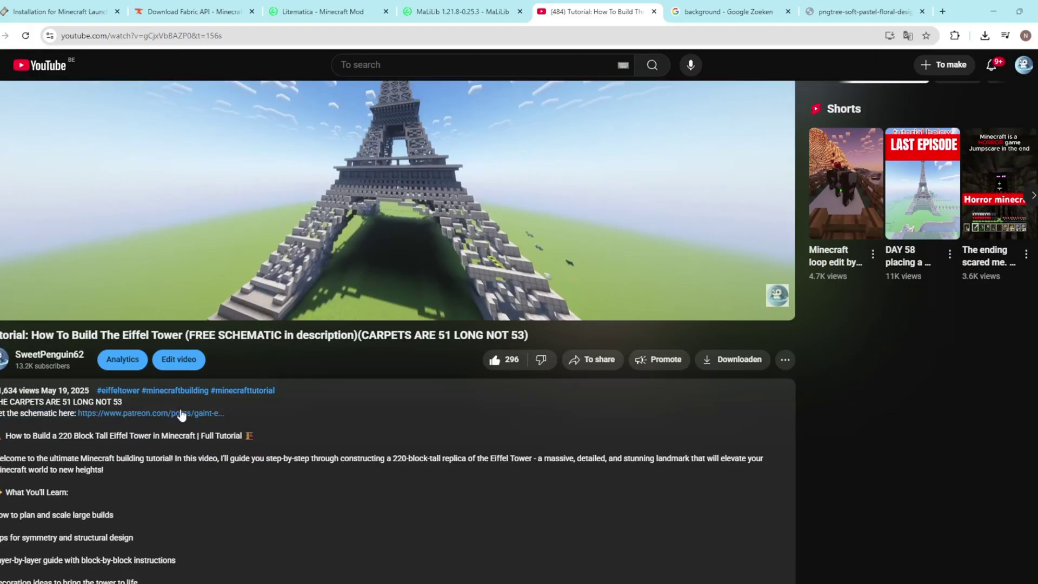
click(182, 415)
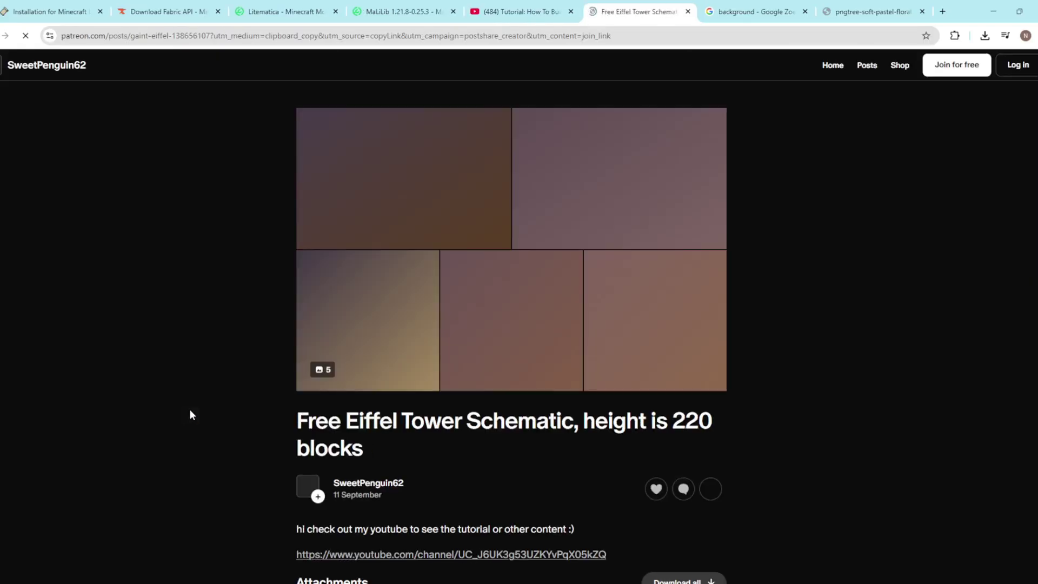
scroll(225, 373, down, 3)
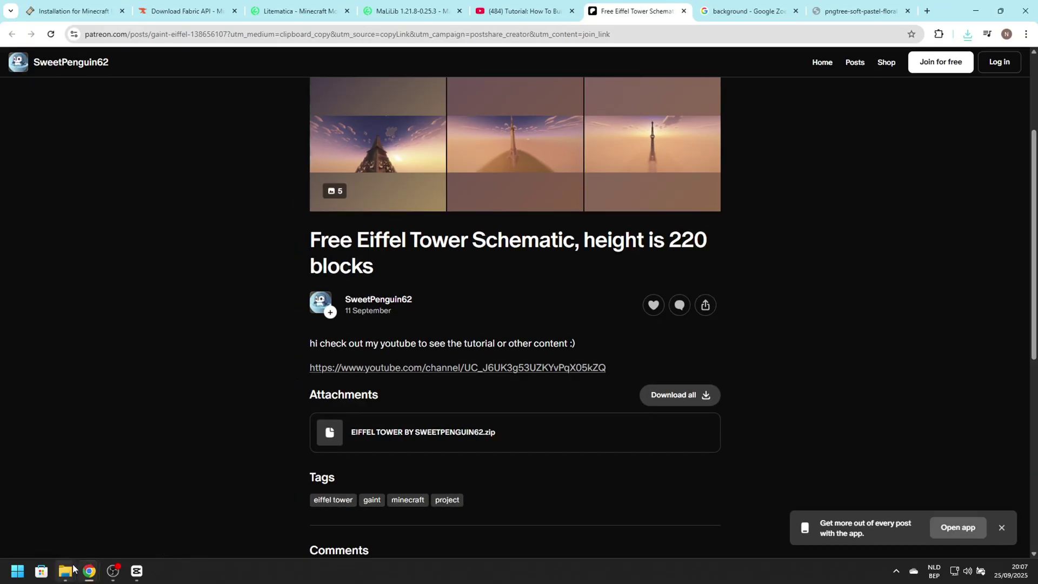
Bring the Downloads and mods folder windows forward and switch the mods window to the schematics folder inside .minecraft
click(59, 514)
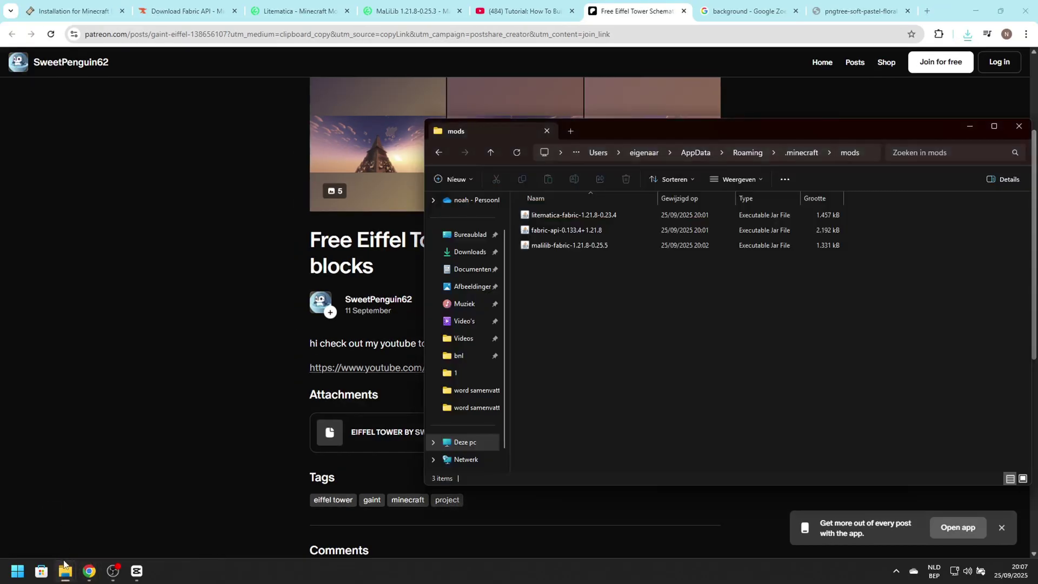
mouse_move(66, 571)
click(128, 537)
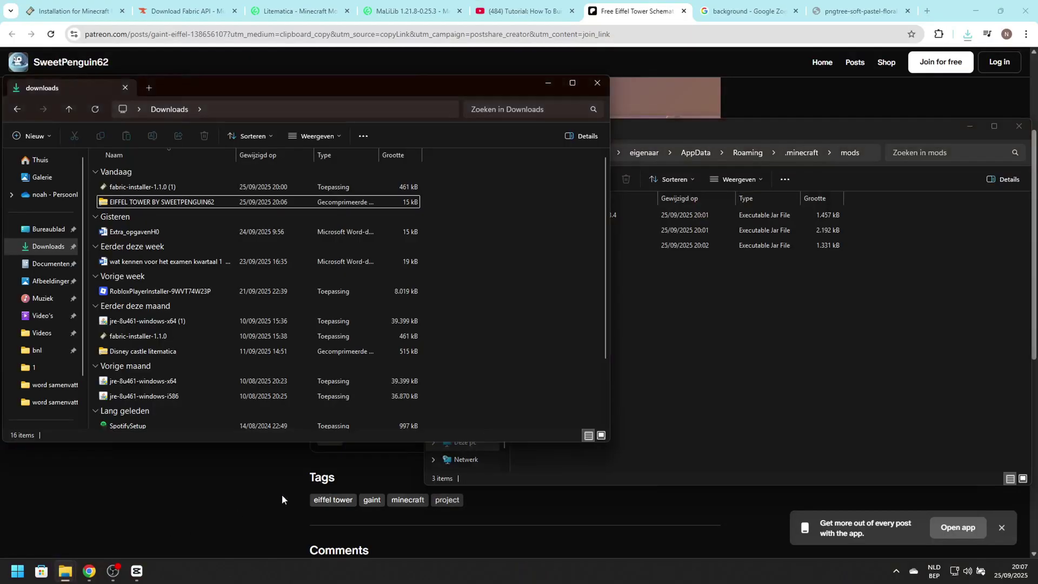
click(696, 372)
drag(661, 339, 712, 308)
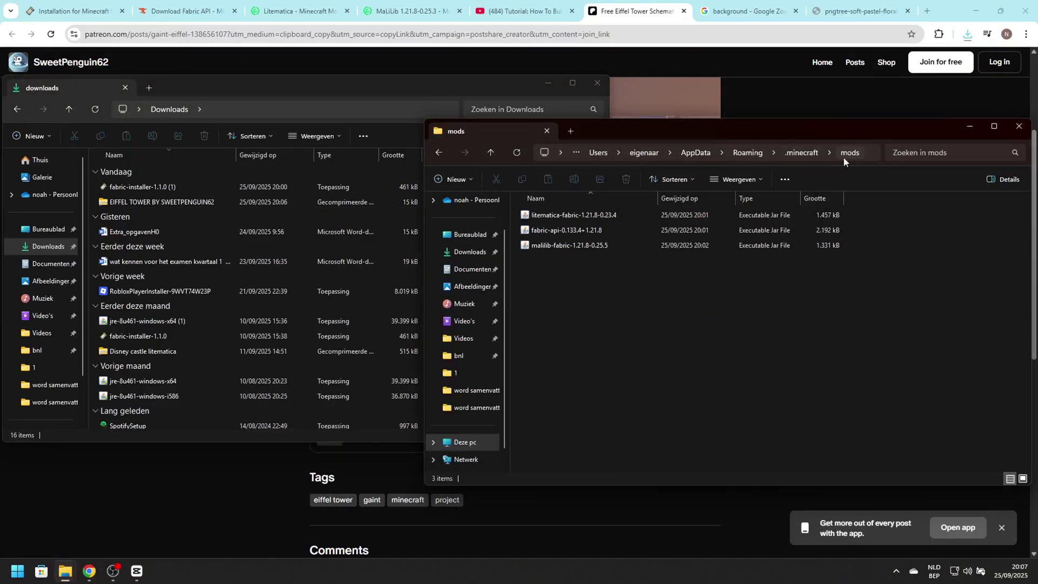
click(801, 153)
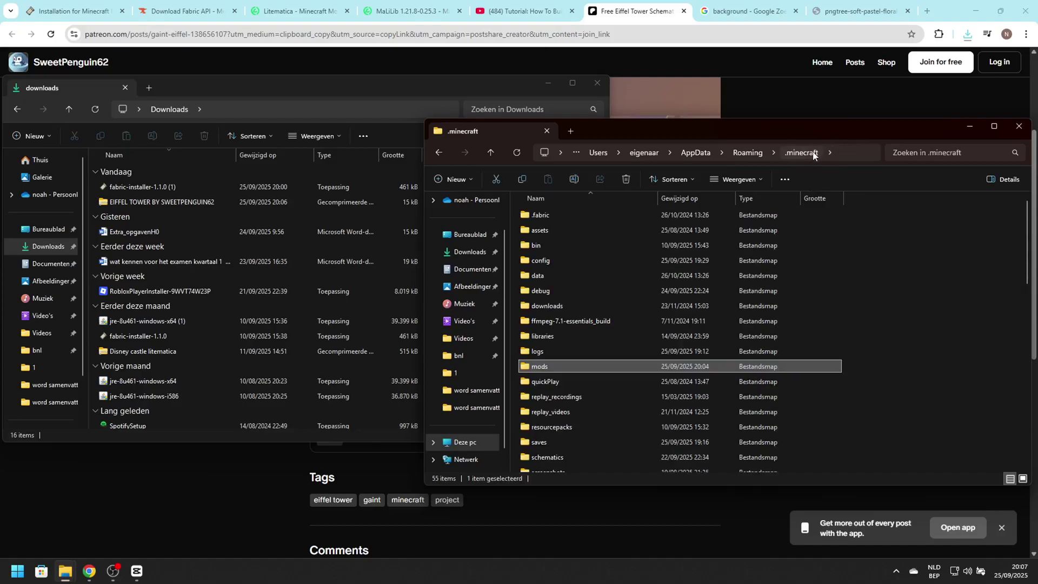
scroll(611, 294, down, 2)
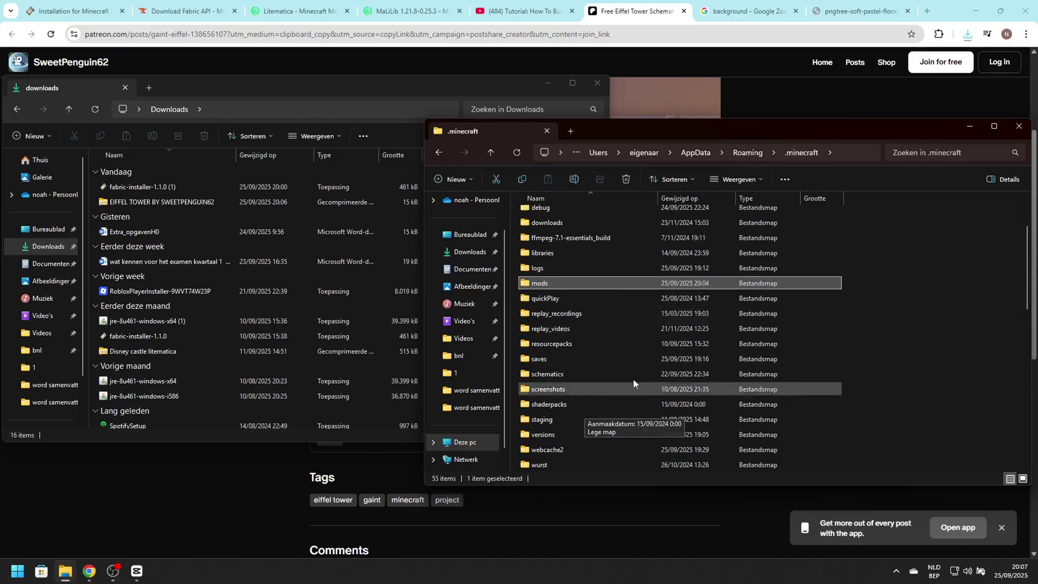
double_click(554, 374)
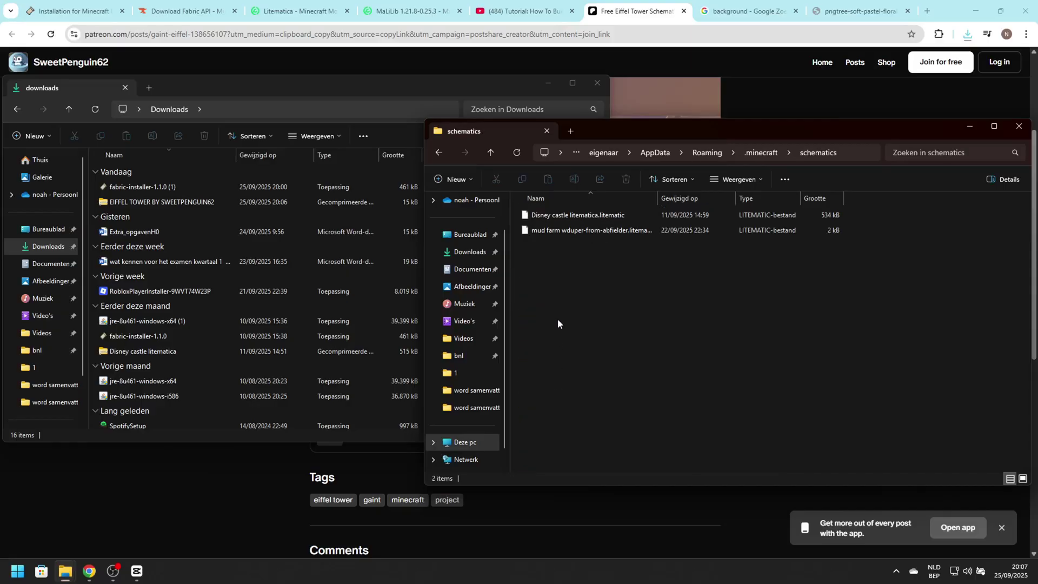
Open the EIFFEL TOWER BY SWEETPENGUIN62 archive in Downloads and move its litematic file into the schematics folder
double_click(205, 203)
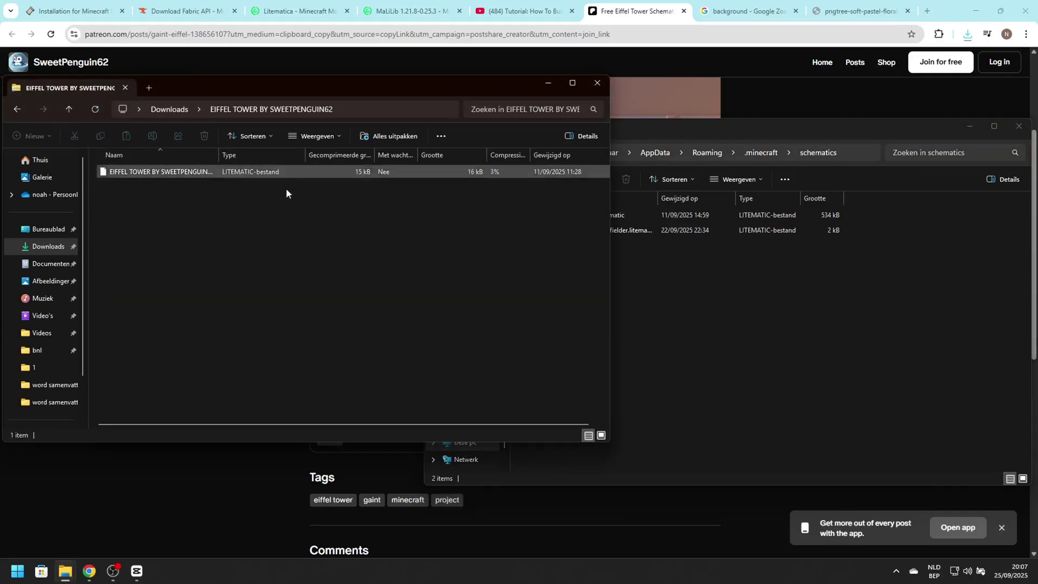
click(209, 174)
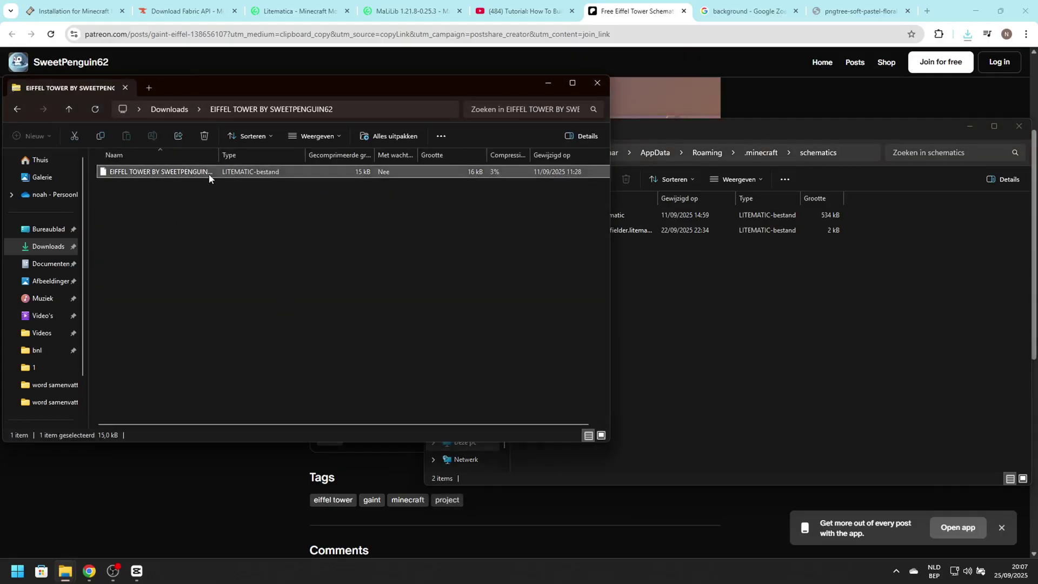
mouse_move(209, 177)
mouse_down()
mouse_move(439, 208)
mouse_move(564, 243)
mouse_move(696, 300)
mouse_up()
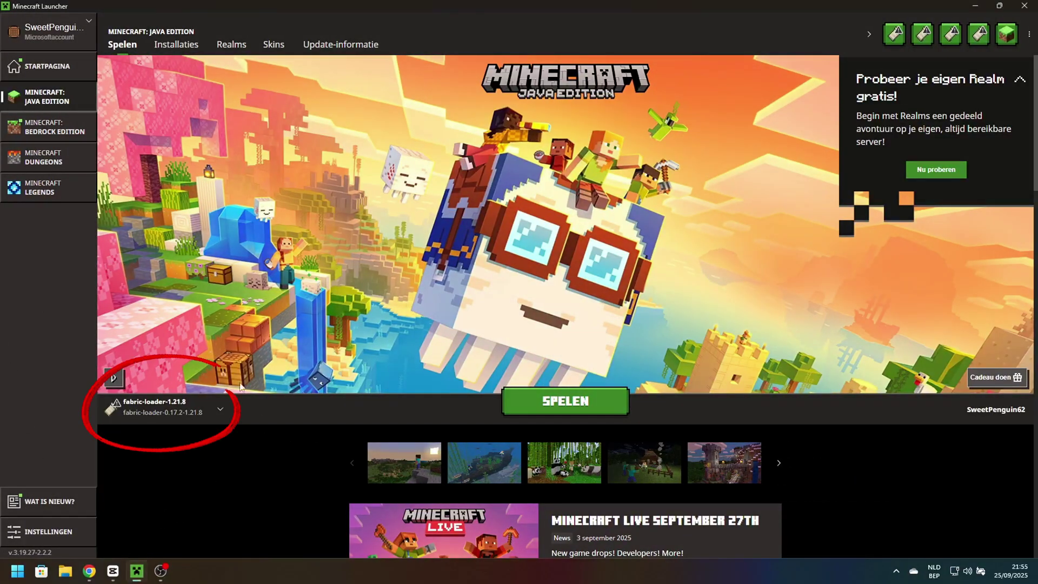
Choose the fabric-loader-1.21.8 installation in the Minecraft Launcher and start the game
click(160, 409)
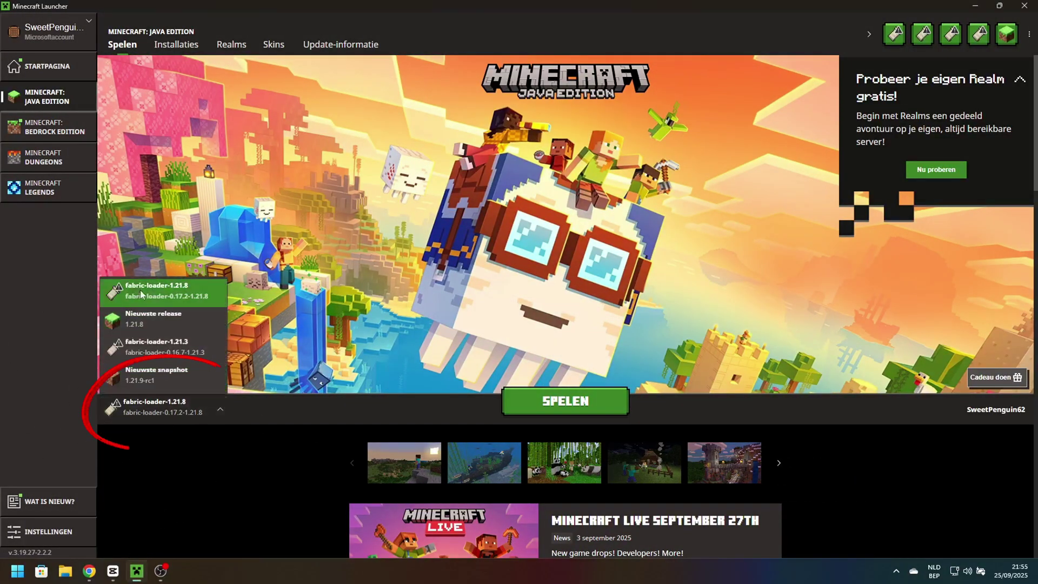
click(162, 407)
click(565, 400)
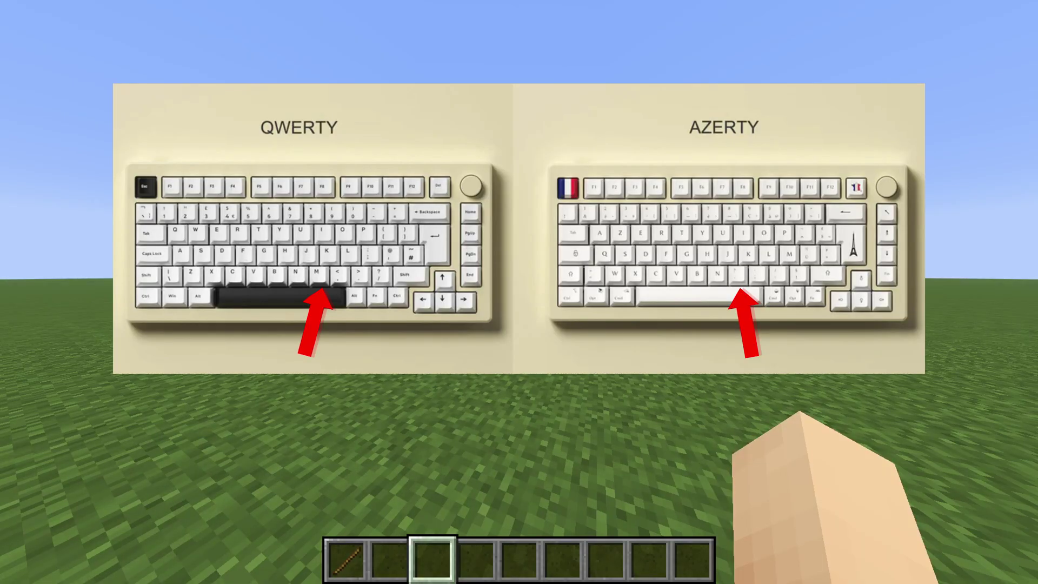
Search Litematica's hotkey settings for "exec" and set the executeOperation hotkey to LEFT_SHIFT + ENTER
key(m)
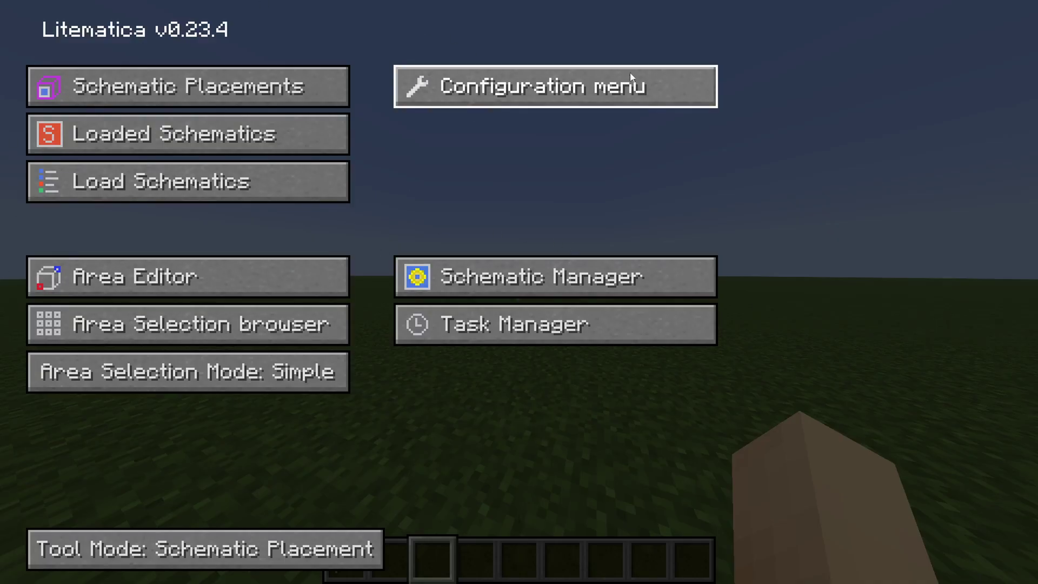
click(503, 90)
click(552, 86)
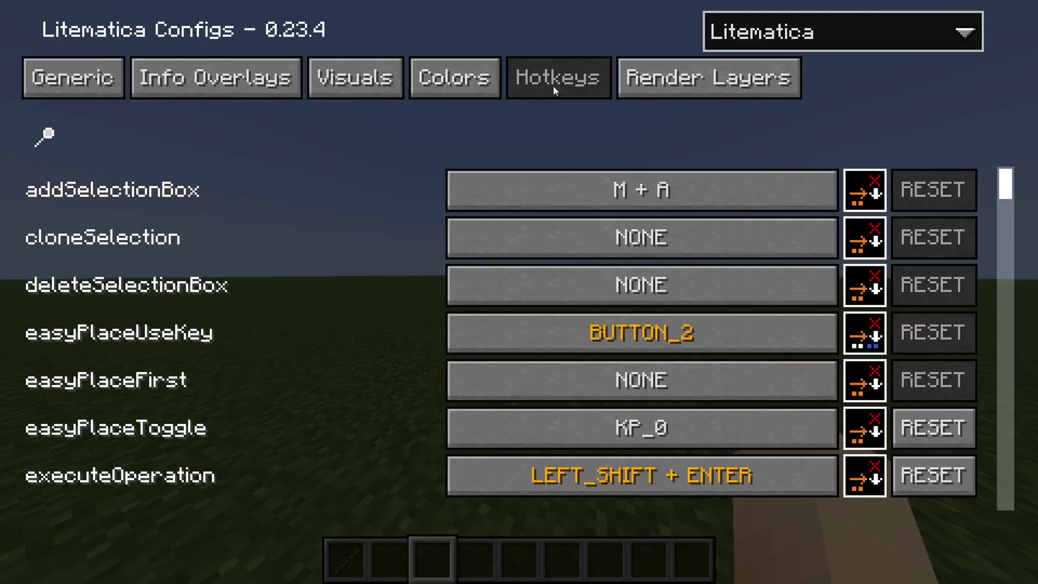
click(44, 132)
text(exec)
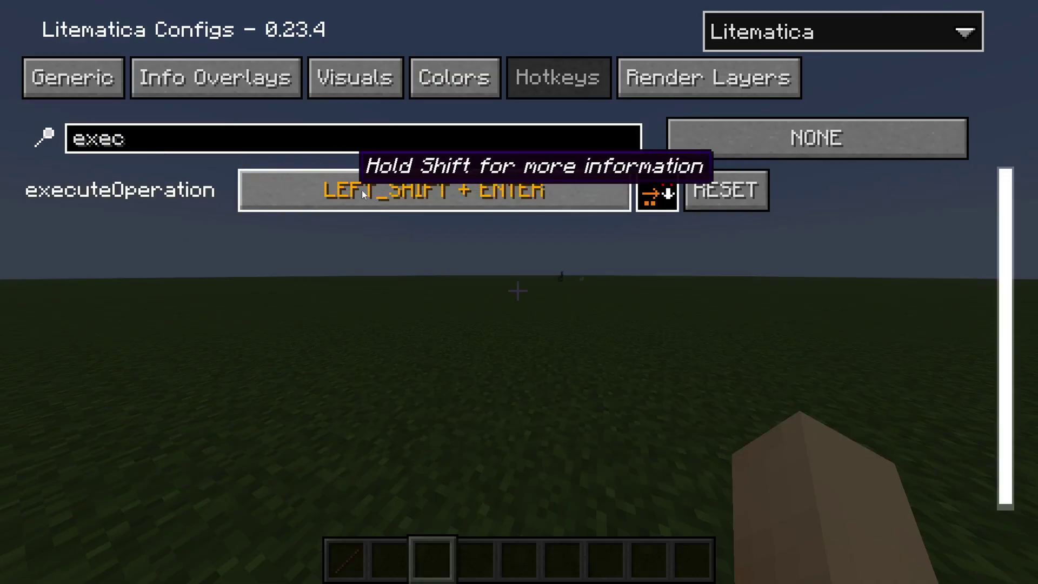
click(403, 187)
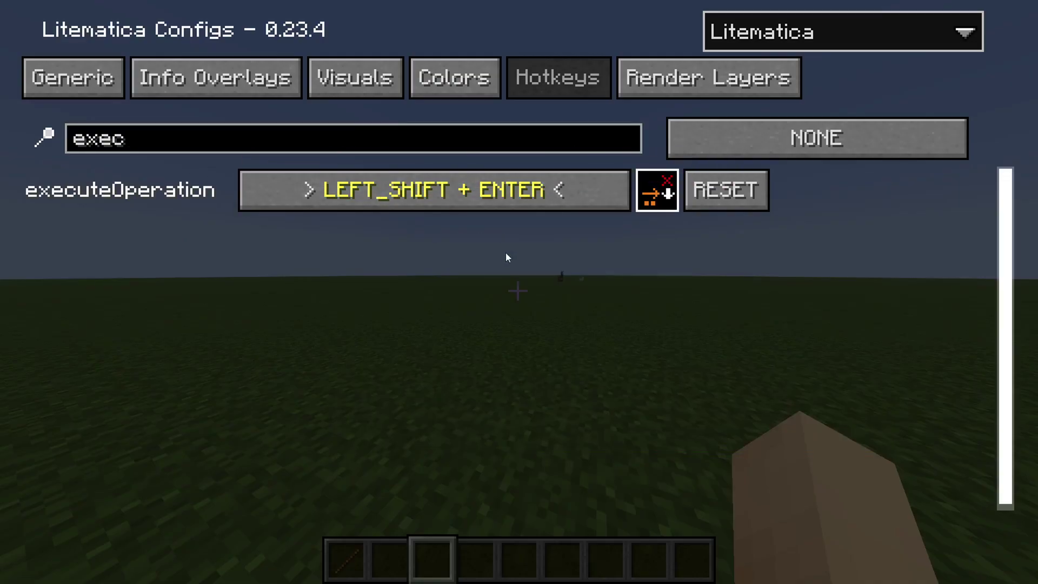
key(shift)
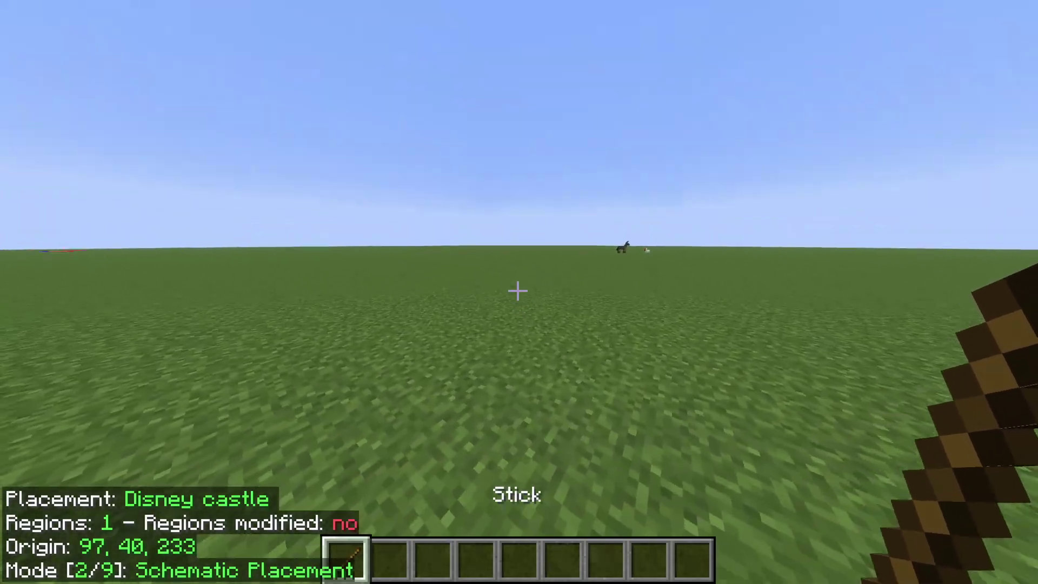
Hold the stick and cycle through Litematica's tool modes, finishing on Schematic Placement
scroll(518, 290, up, 1)
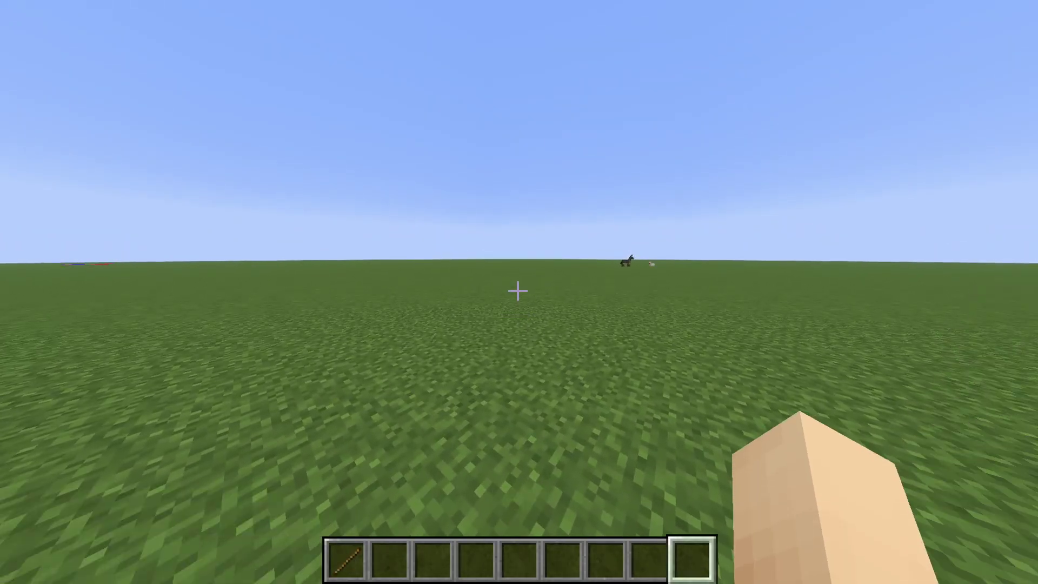
scroll(518, 290, down, 2)
scroll(518, 290, up, 1)
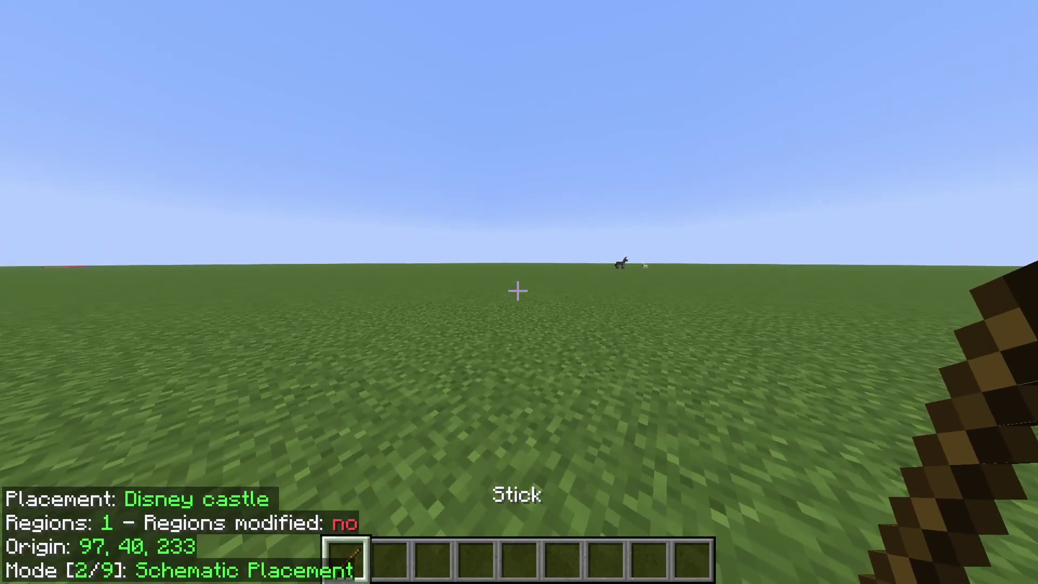
ctrl+scroll(517, 291, down, 2)
ctrl+scroll(518, 291, up, 1)
ctrl+scroll(518, 291, up, 3)
ctrl+scroll(517, 291, down, 9)
ctrl+scroll(518, 291, down, 2)
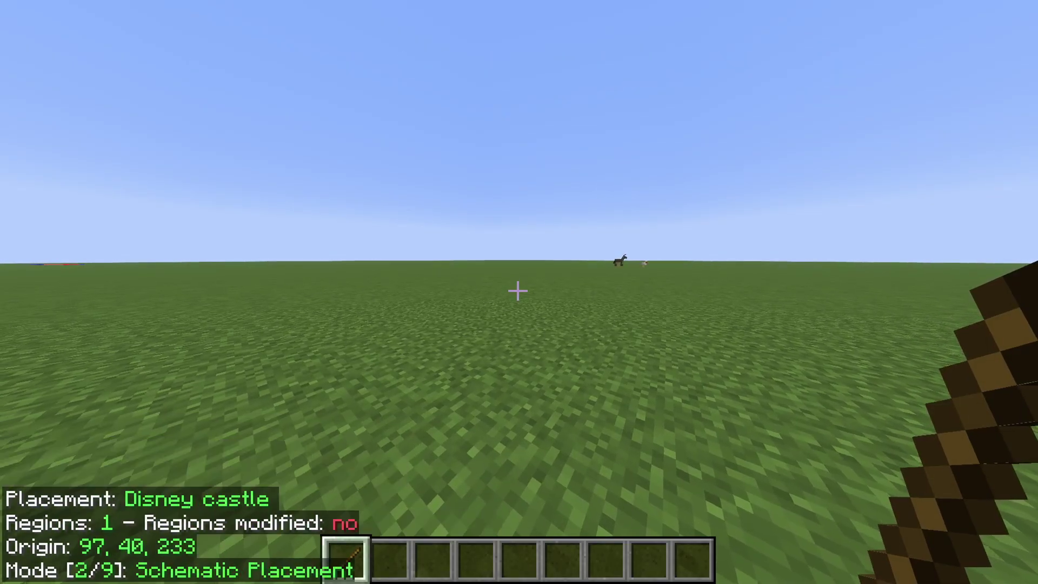
ctrl+scroll(518, 291, down, 3)
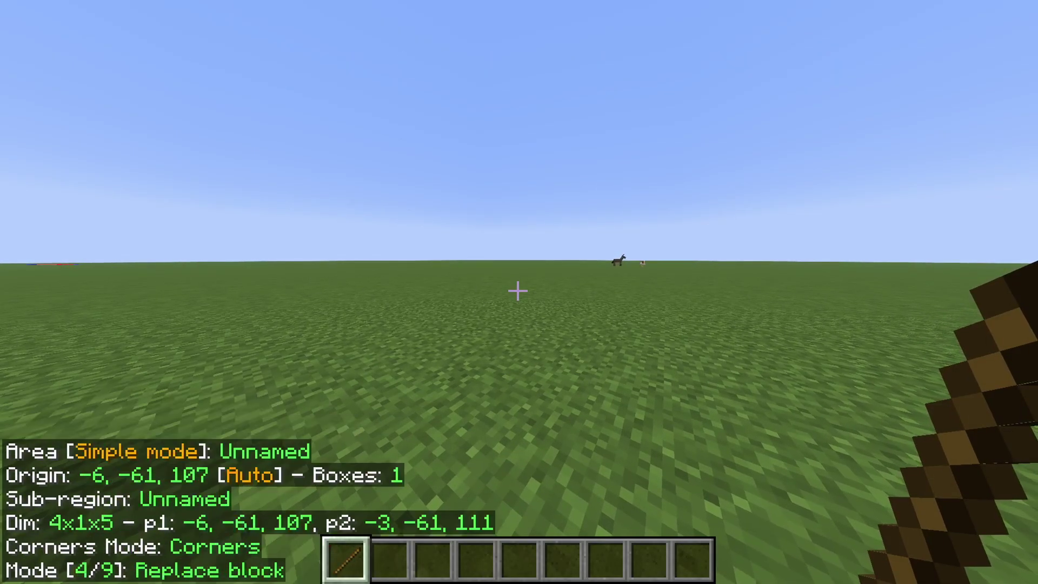
scroll(518, 291, up, 2)
key(w)
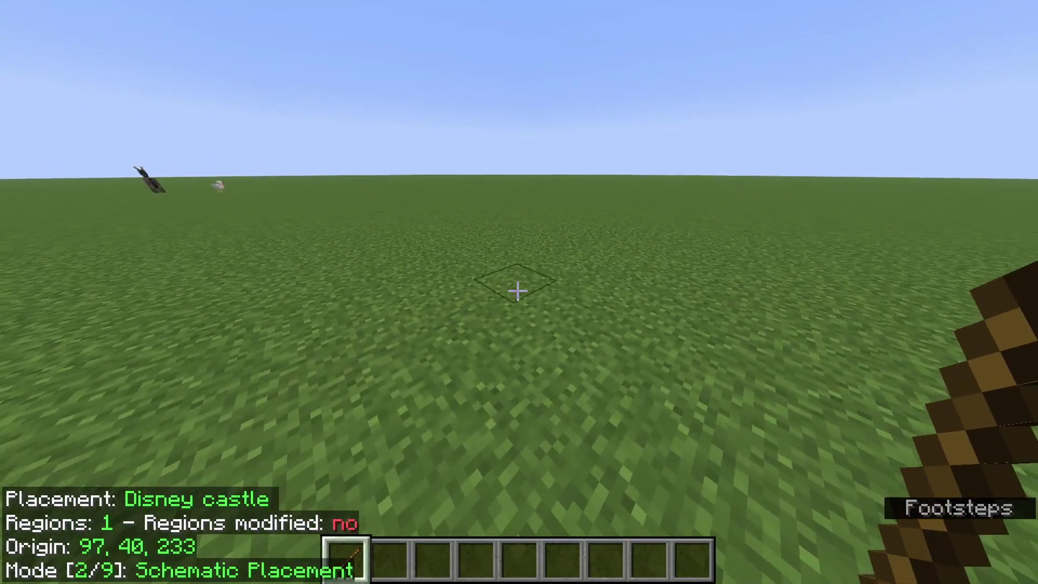
Load the schematic EIFFEL TOWER BY SWEETPENGUIN62 - kopie with a placement created, and return to the world
key(m)
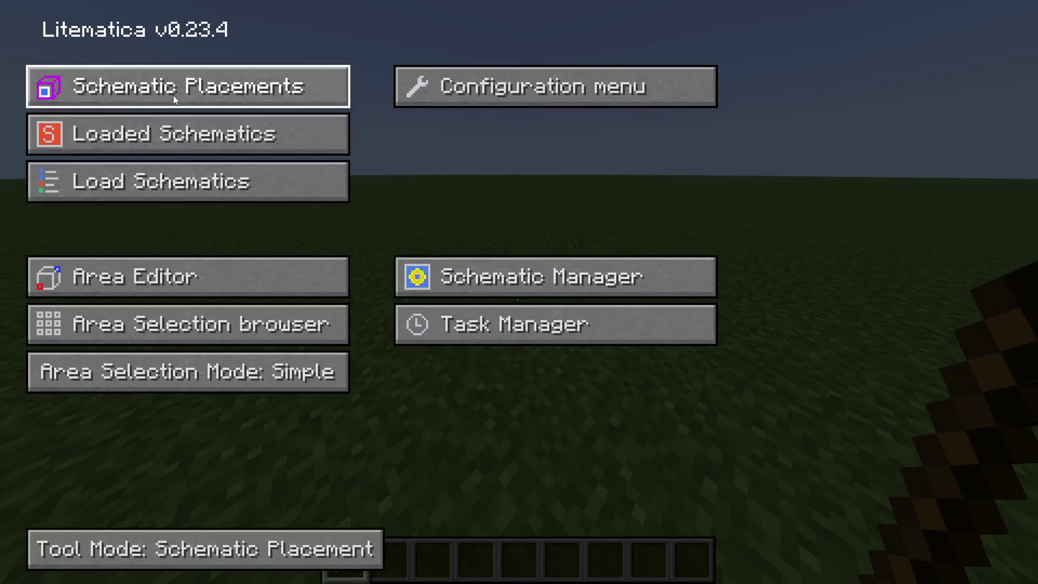
click(172, 179)
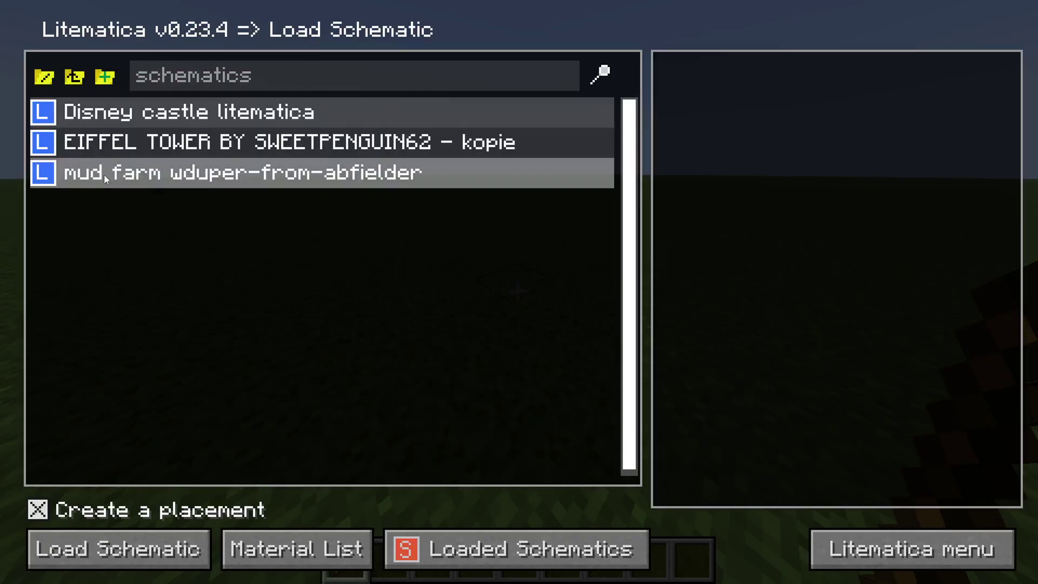
click(218, 154)
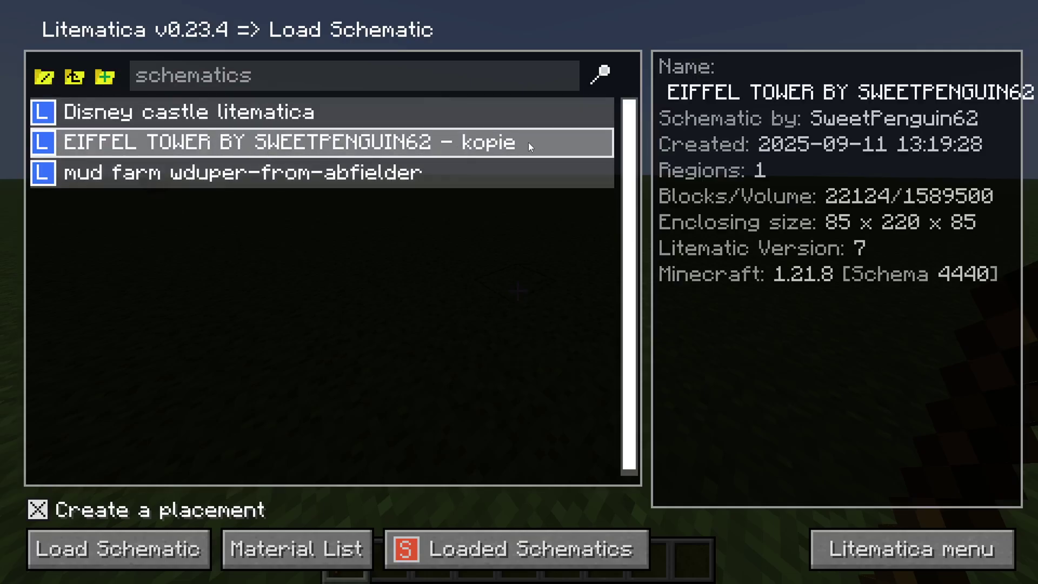
click(106, 556)
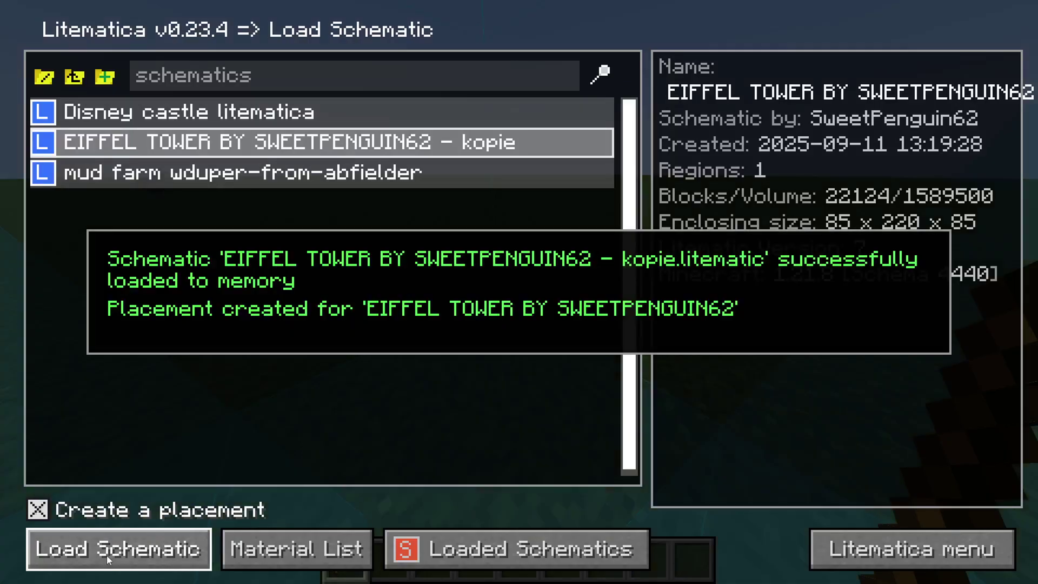
key(Escape)
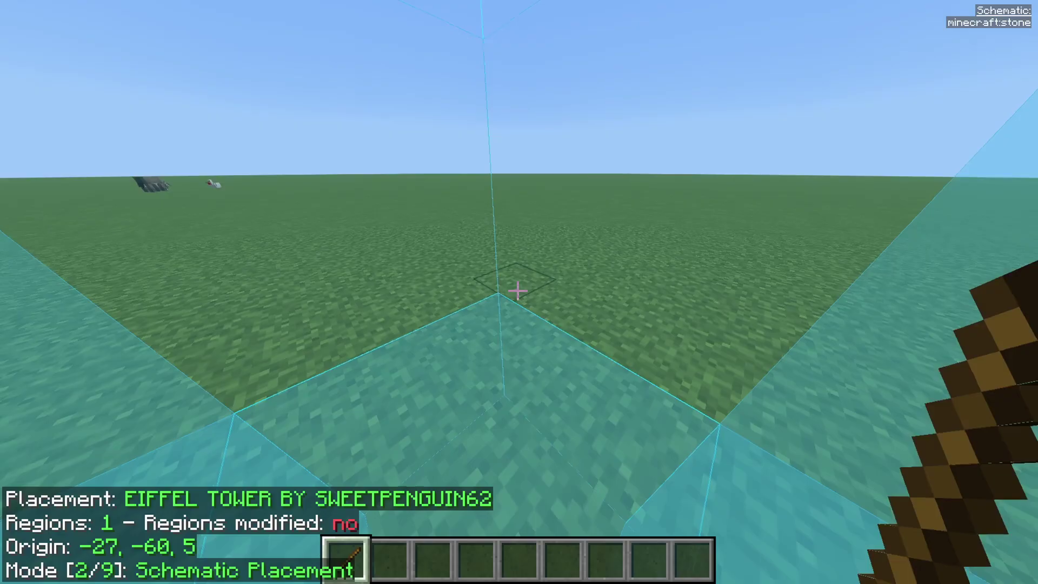
Walk and fly around the Eiffel Tower placement to examine its base, legs and position
key(s)
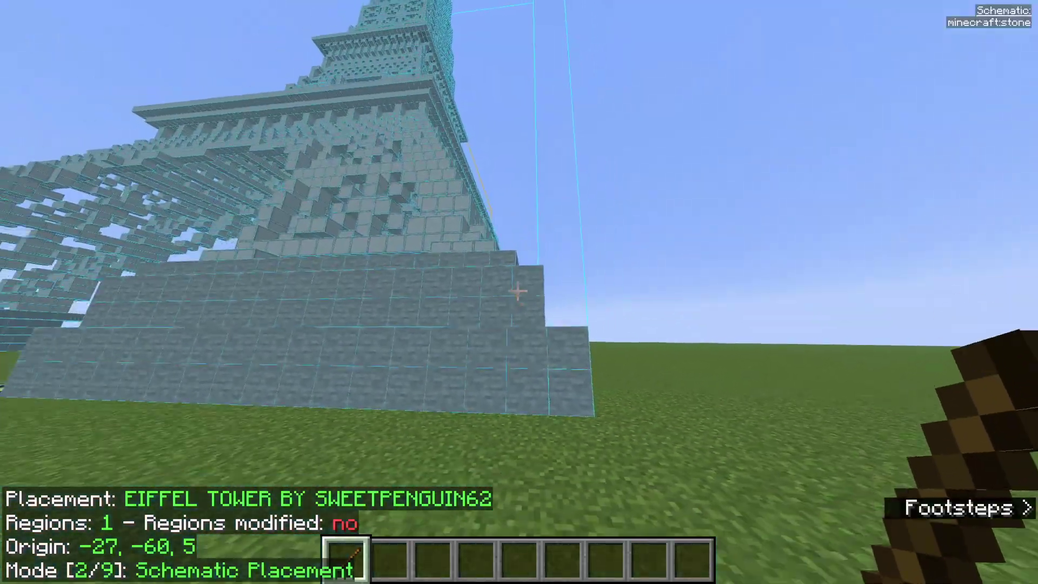
key(w)
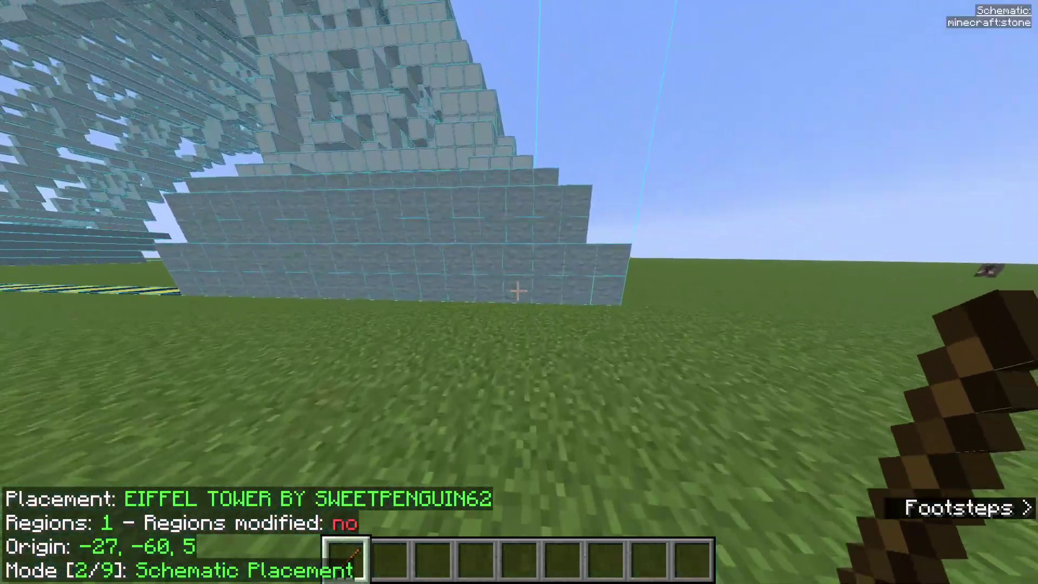
key(d)
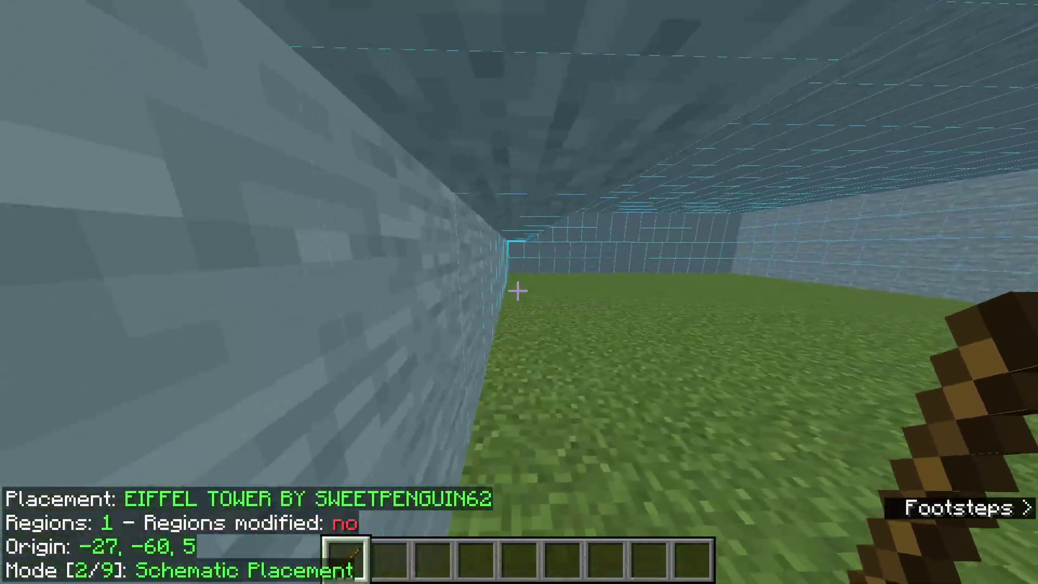
key(a)
key(s)
key(space)
key(space)
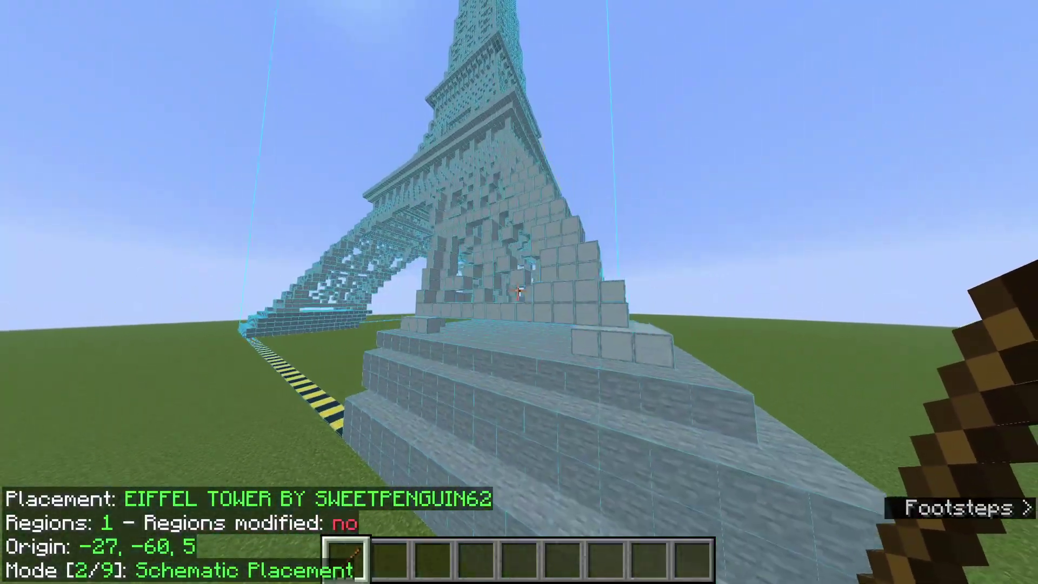
key(s)
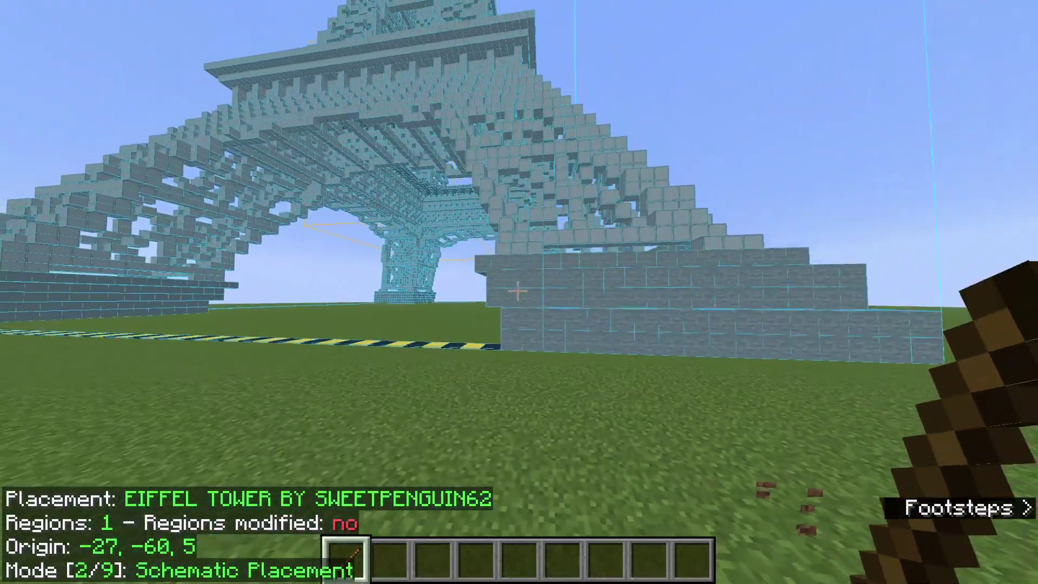
key(a)
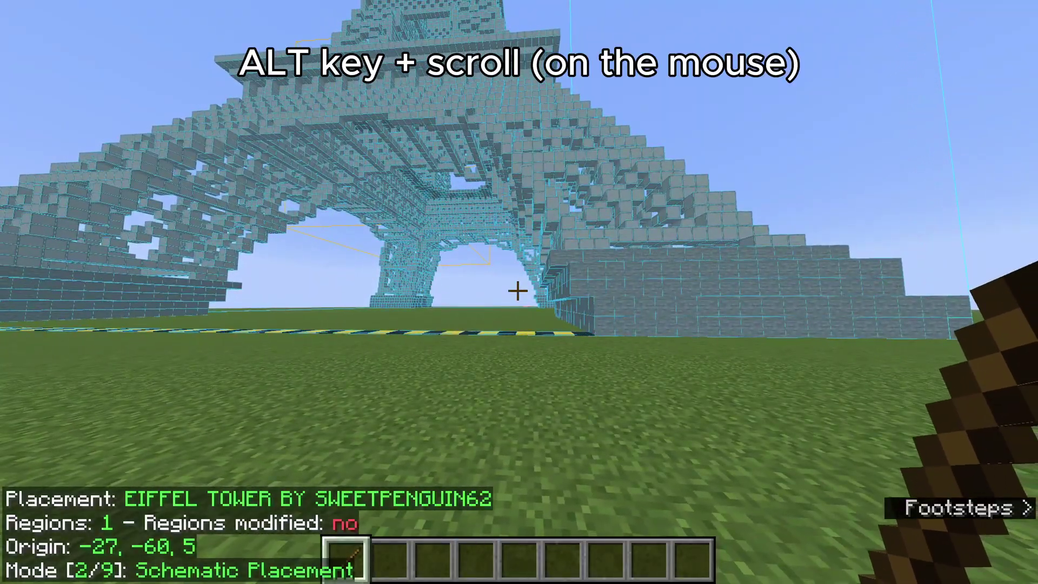
Nudge the Eiffel Tower placement horizontally until its origin is -26, -60, 3
alt+scroll(517, 291, down, 1)
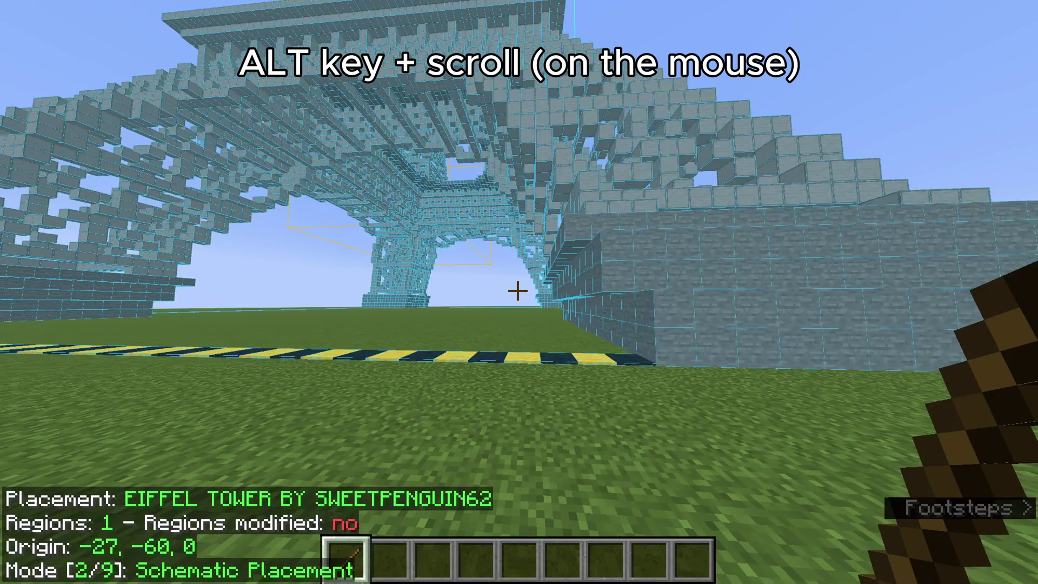
alt+scroll(517, 291, up, 3)
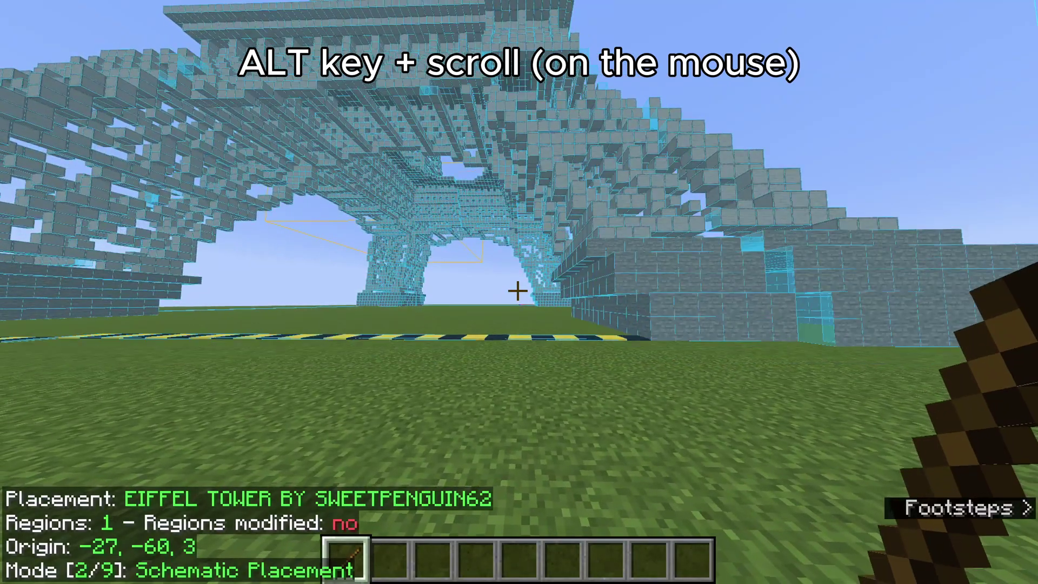
key(w)
key(space)
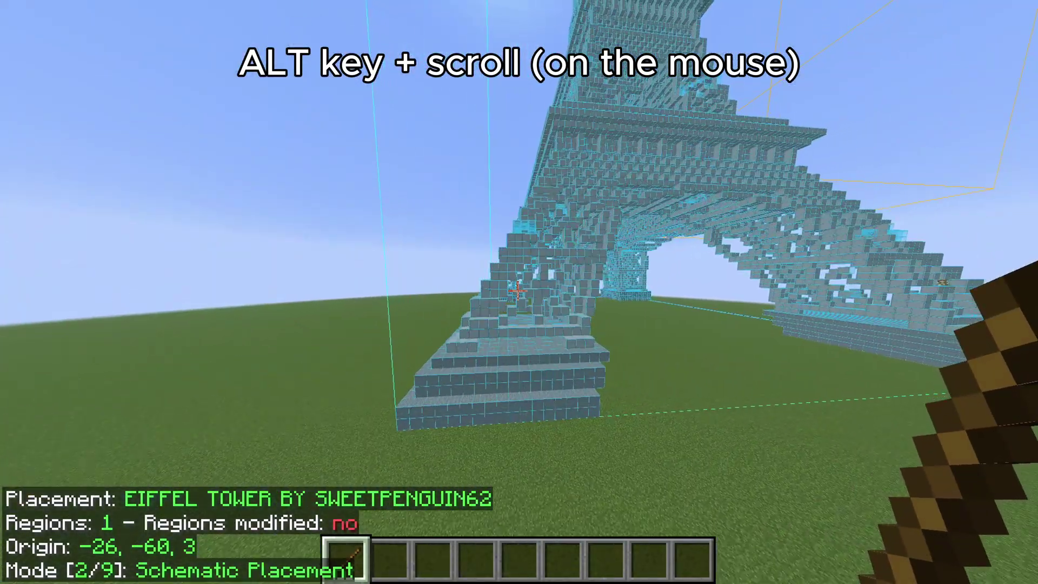
Nudge the Eiffel Tower placement to origin -27, -60, 3 and switch the tool mode to Paste Schematic in world
key(w)
key(shift)
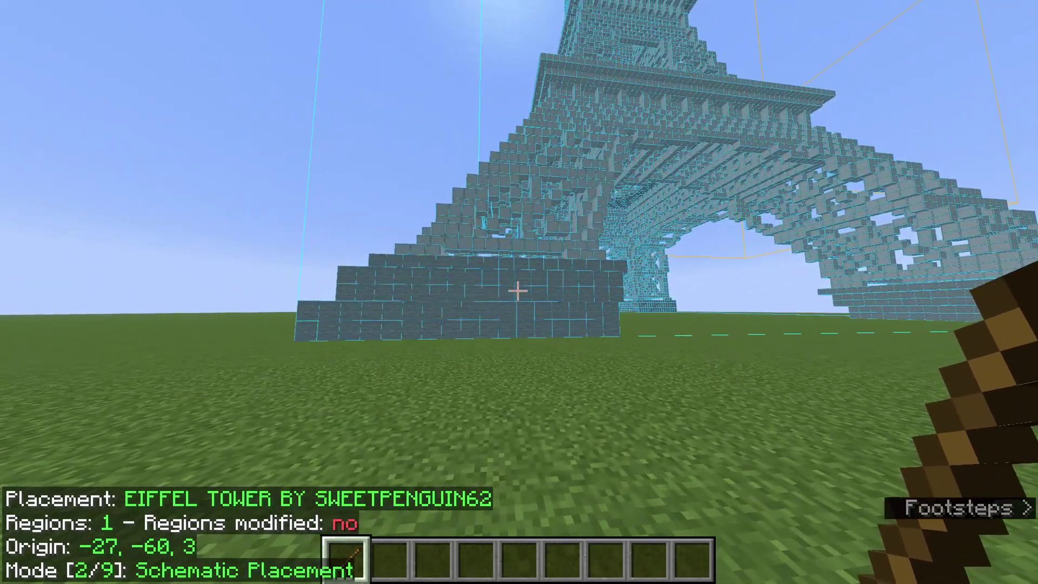
ctrl+scroll(517, 291, down, 3)
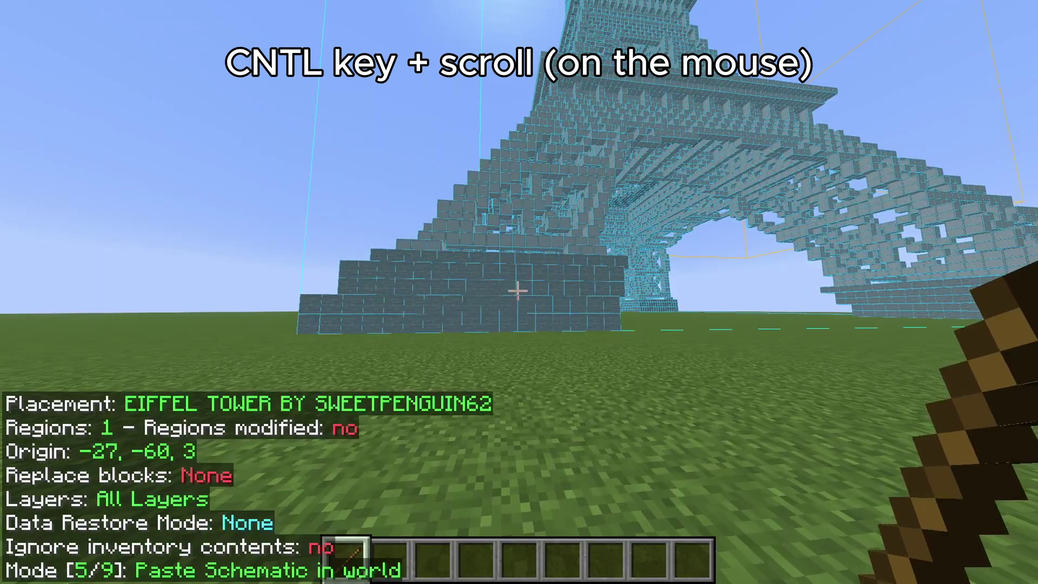
Approach the tower's base and paste the Eiffel Tower schematic into the world with all layers and block replacement set to None
key(s)
key(w)
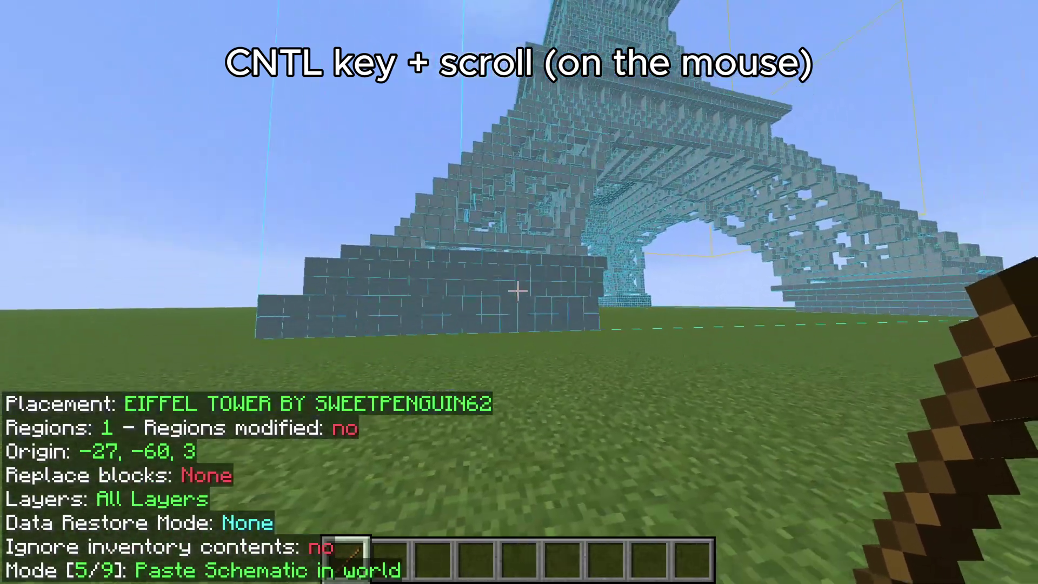
key(w)
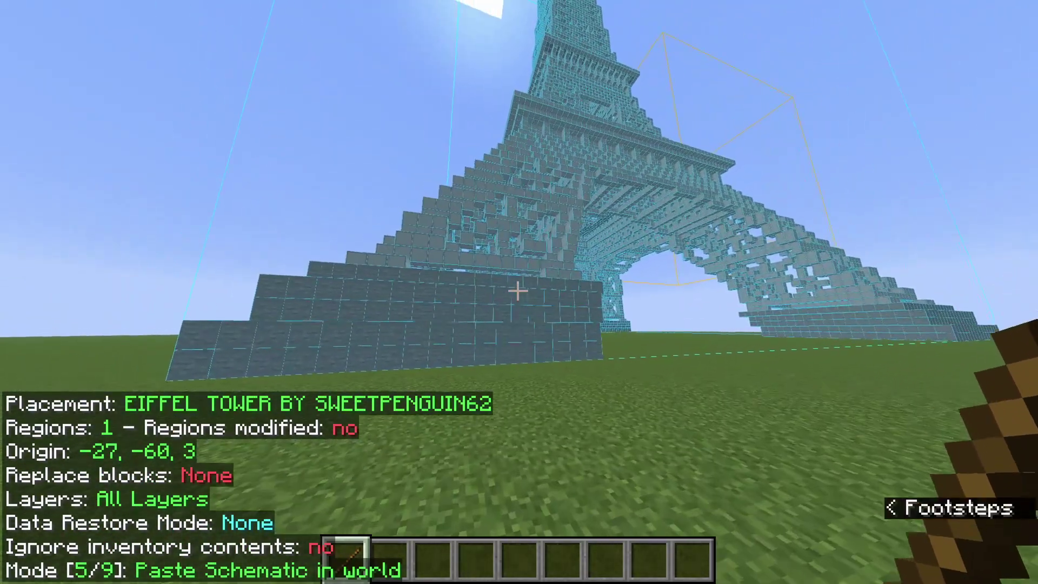
key(s)
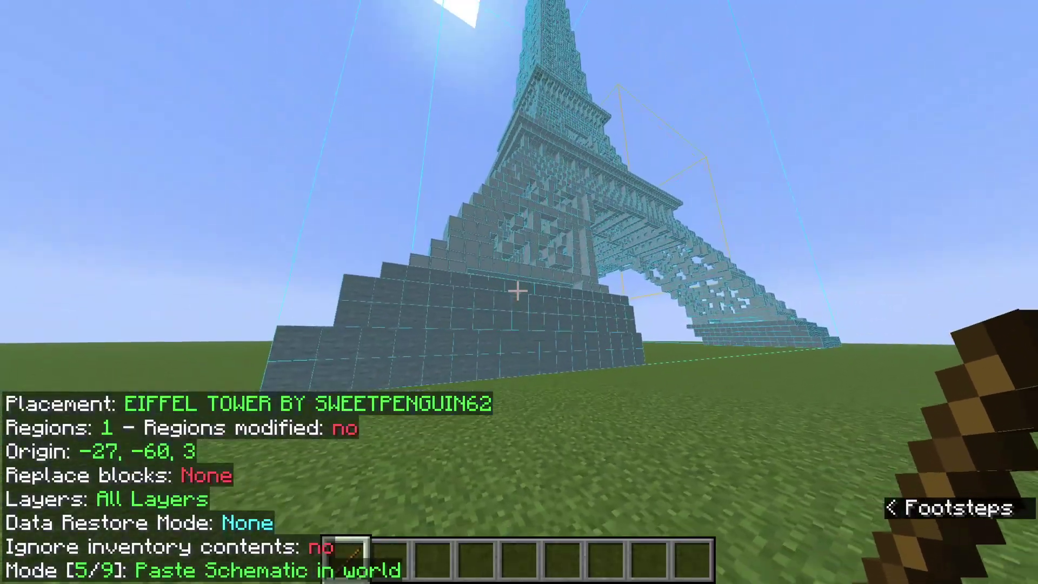
key(s)
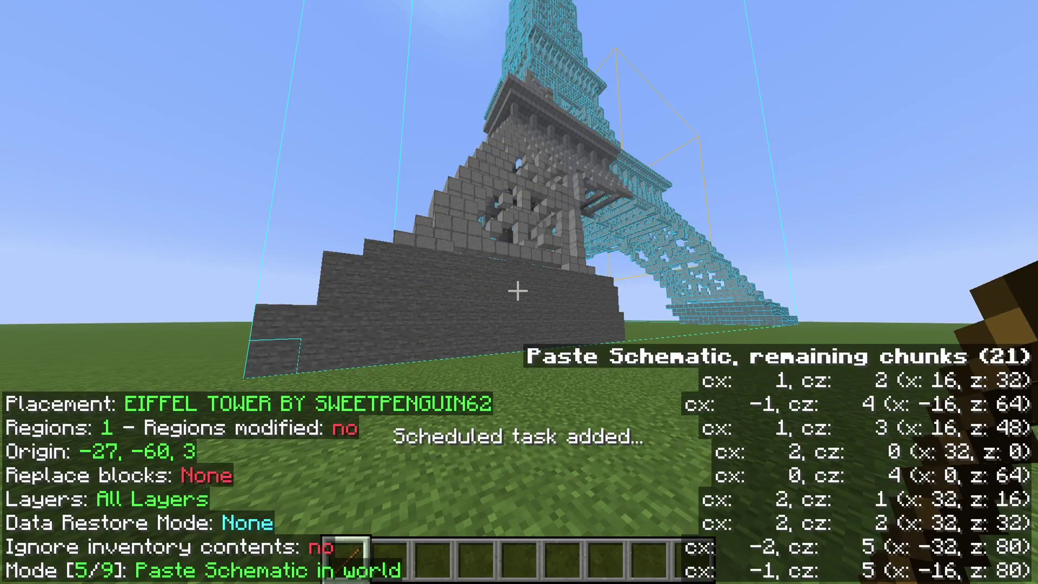
Put the stick away by selecting the empty second hotbar slot, and fly around the pasted Eiffel Tower to examine its legs, arches and spire
key(w)
key(space)
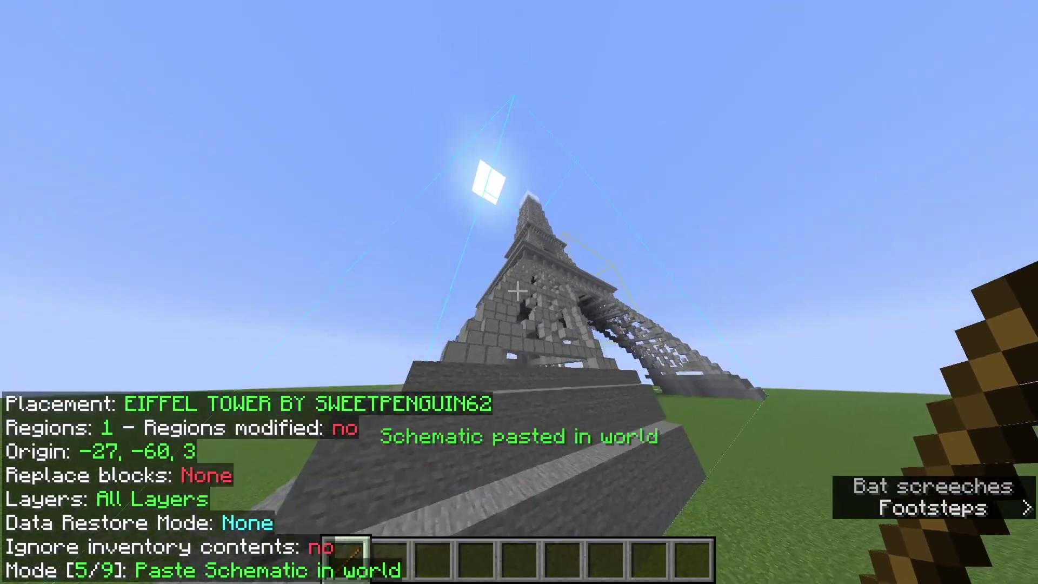
key(w)
key(2)
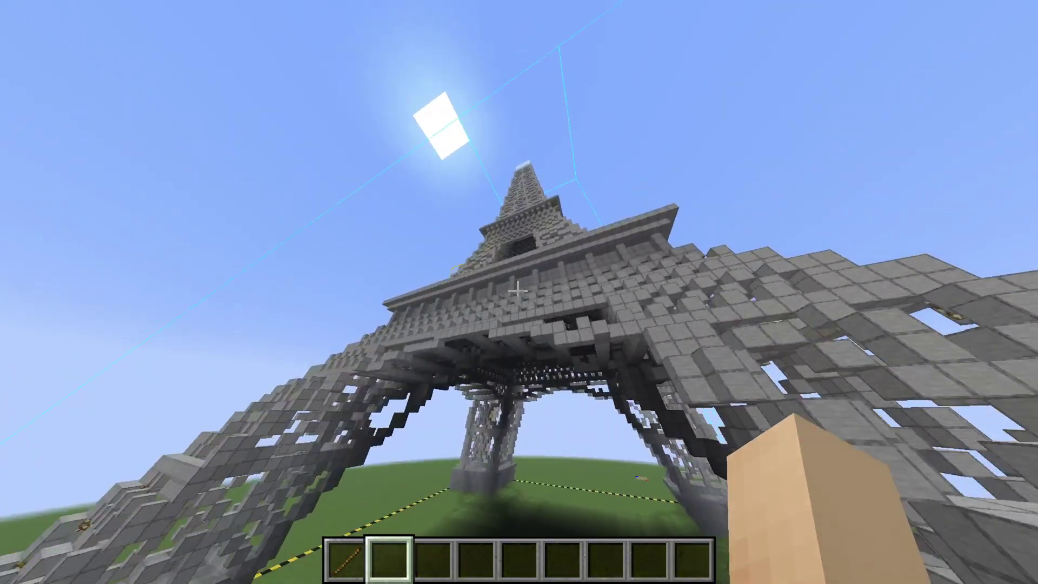
key(w)
key(space)
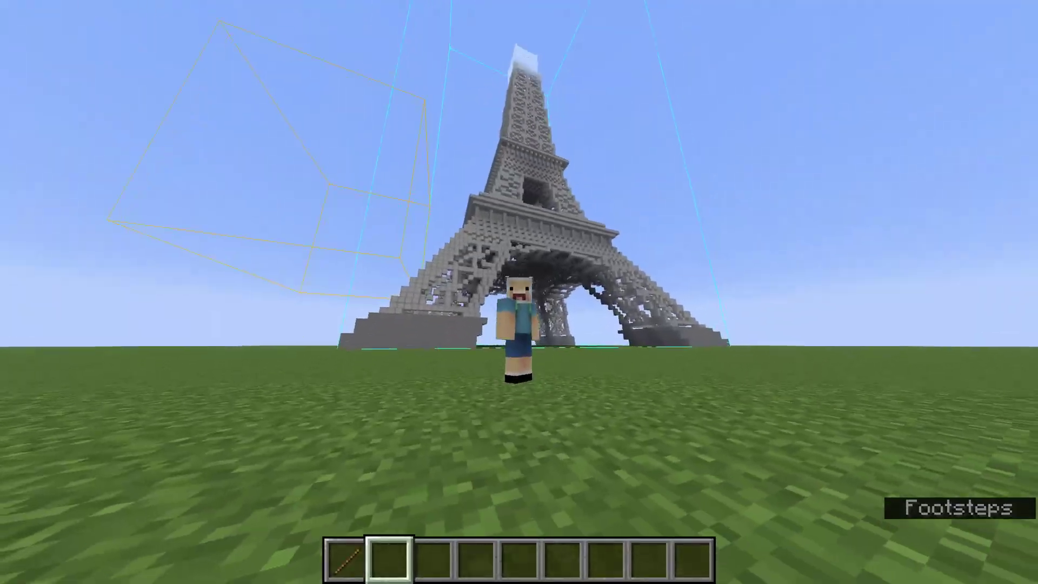